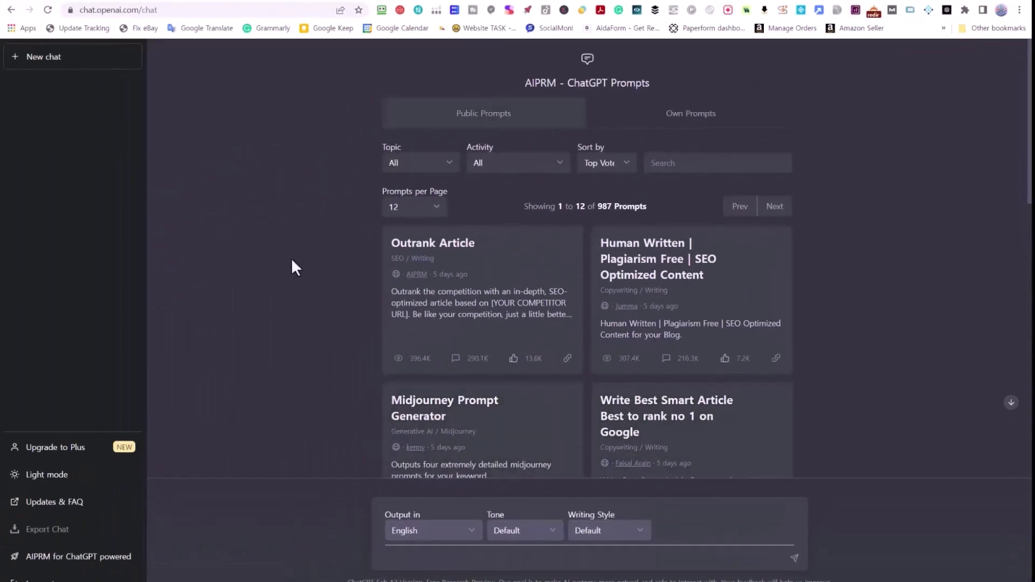
Browse the public AIPRM prompts, from Outrank Article to Smart and Detailed Article Writer, and check how many are offered
scroll(341, 279, down, 2)
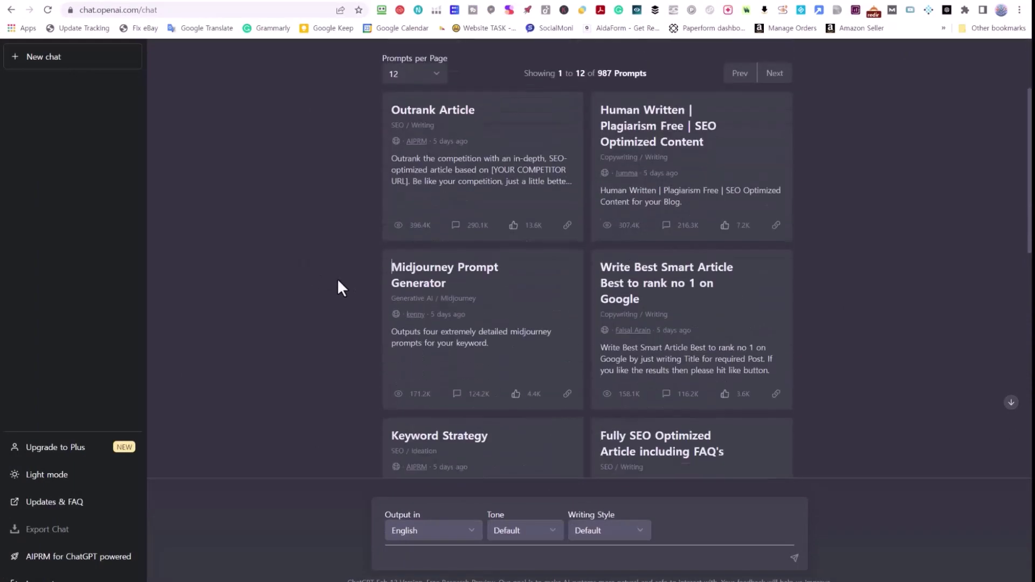
scroll(337, 277, down, 4)
scroll(337, 277, up, 6)
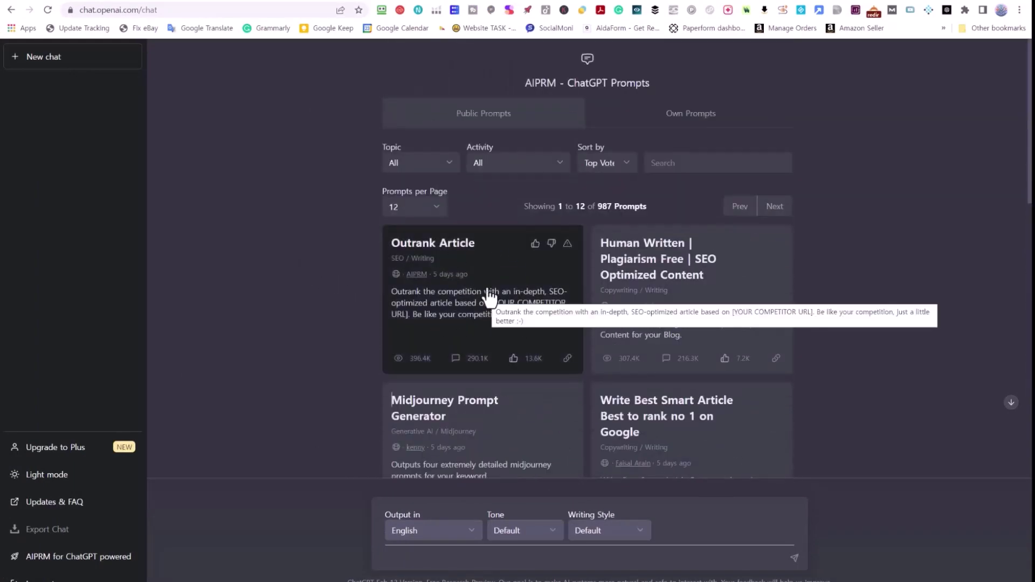
scroll(825, 253, down, 2)
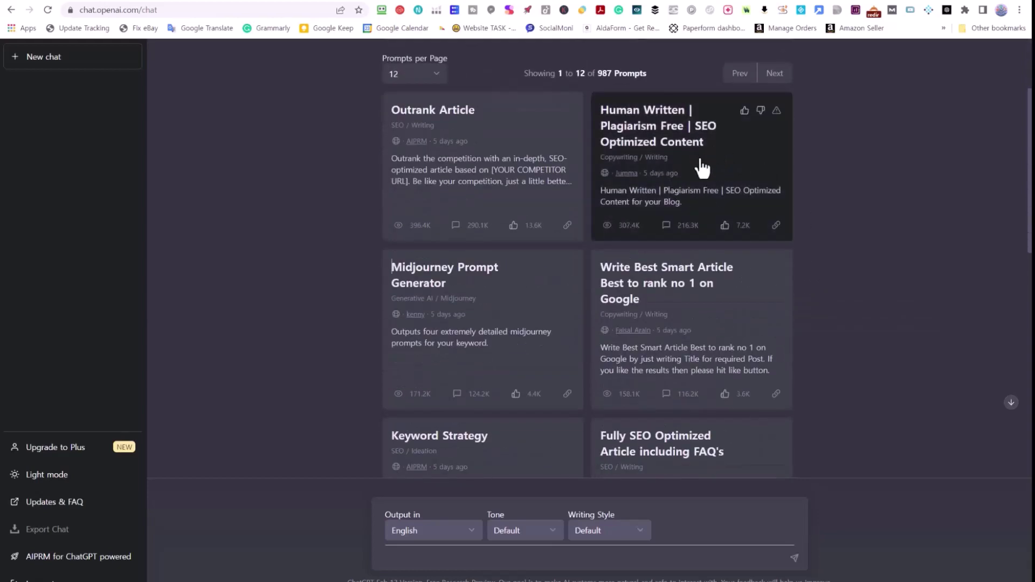
scroll(919, 172, down, 11)
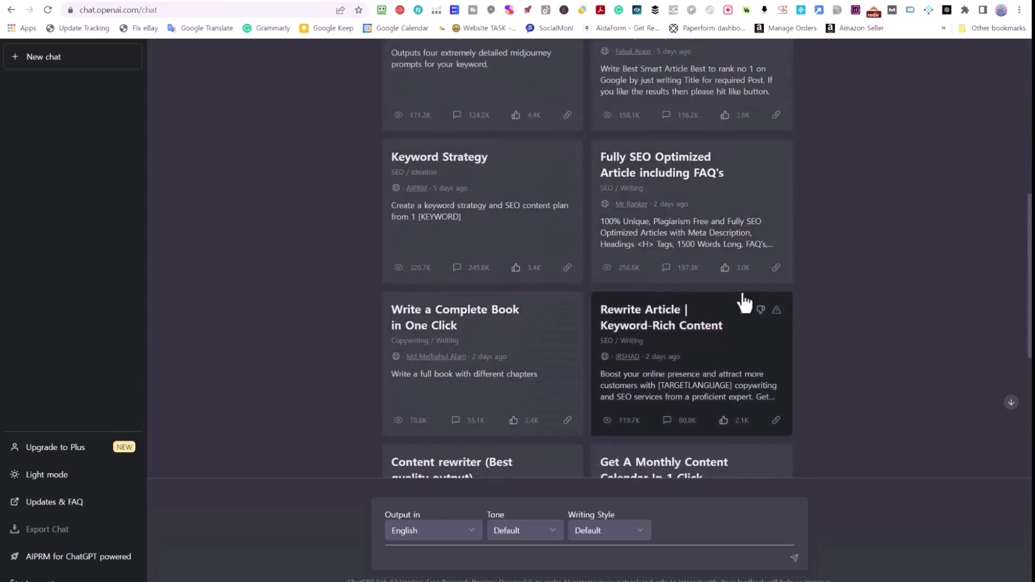
drag(597, 458, 646, 462)
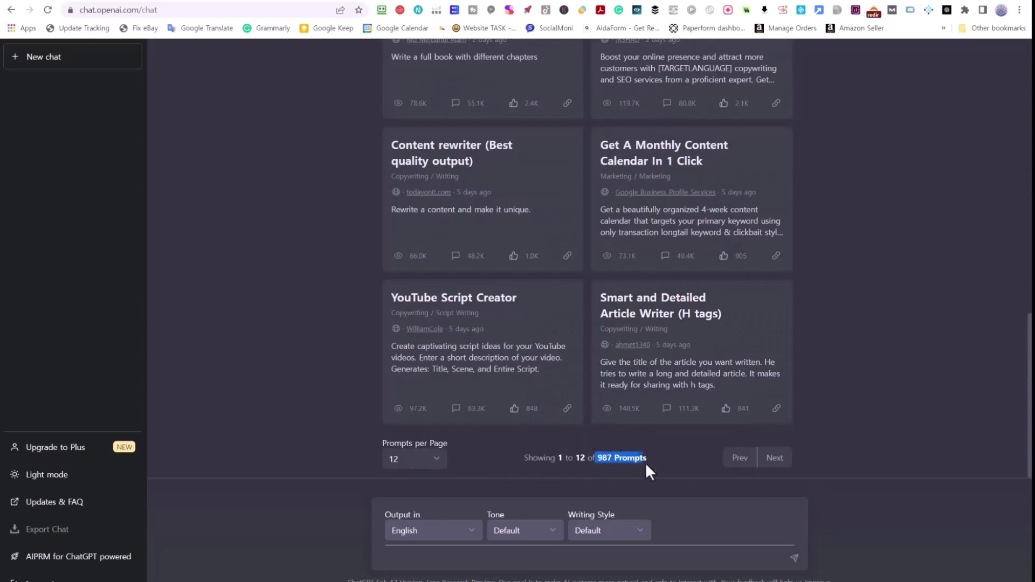
click(928, 333)
scroll(923, 333, up, 12)
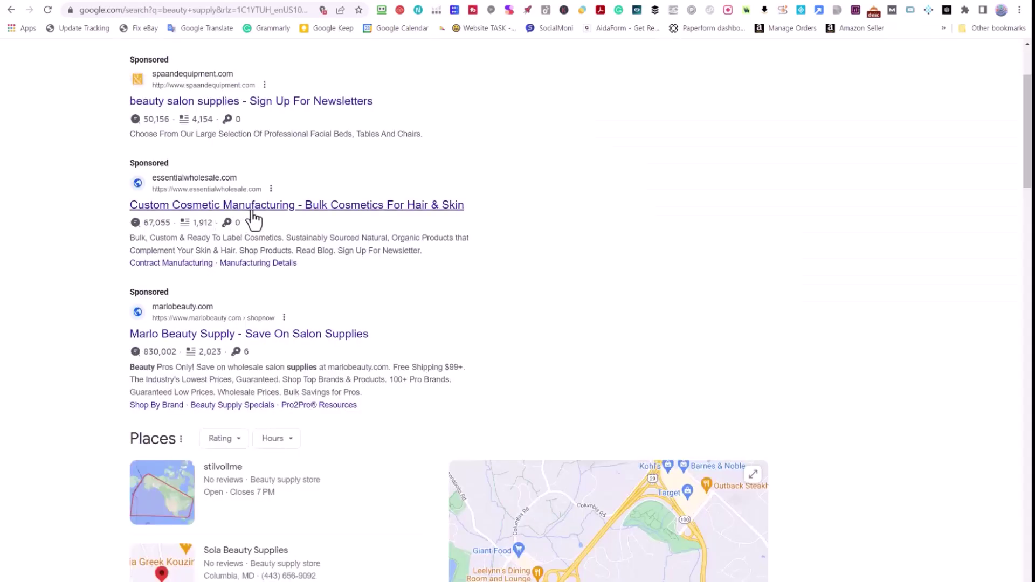
Open the Sally Beauty website from the Google results for "beauty supply" and copy its address
scroll(300, 273, down, 10)
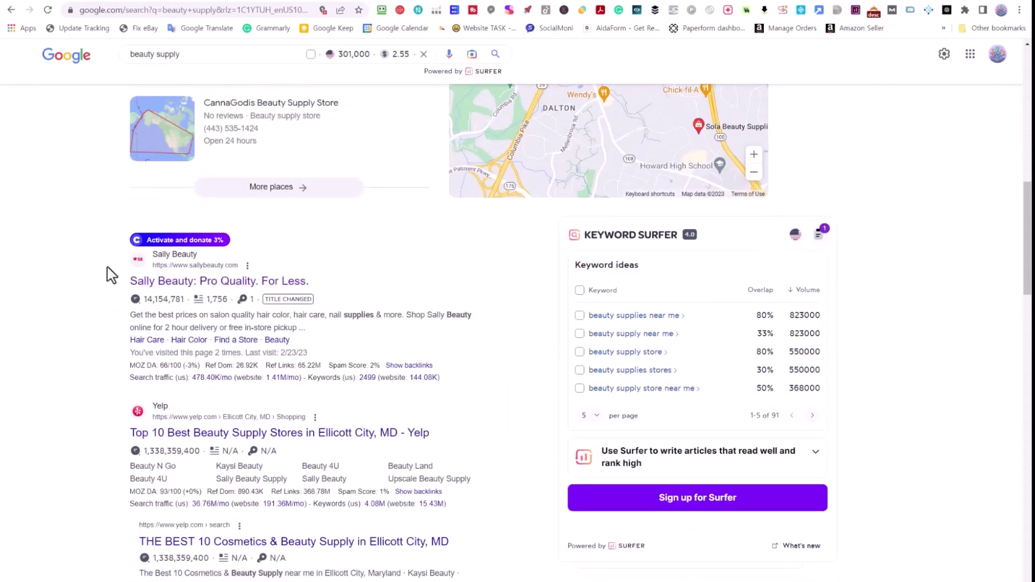
click(182, 285)
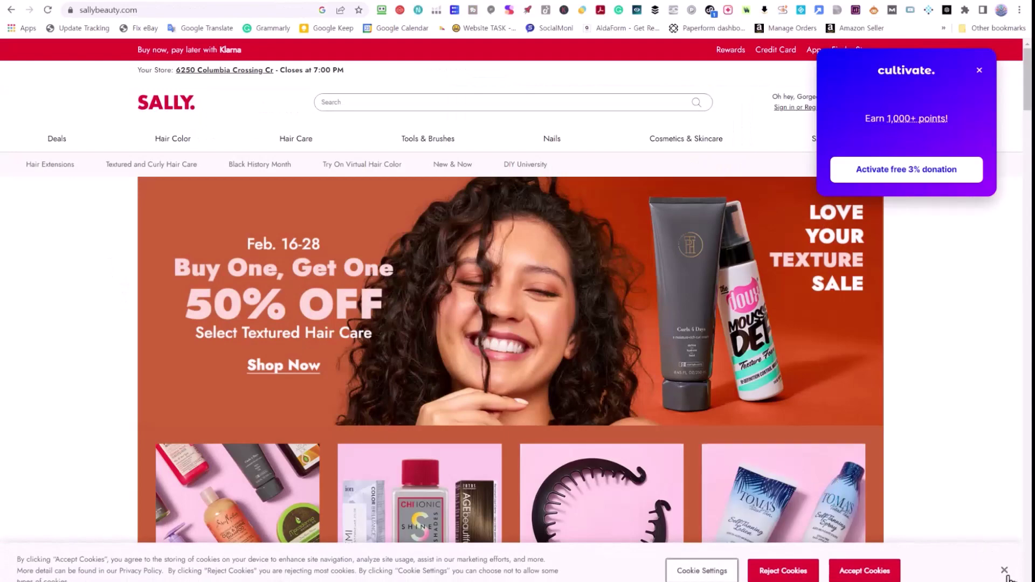
scroll(658, 412, down, 5)
click(174, 11)
key(ctrl+c)
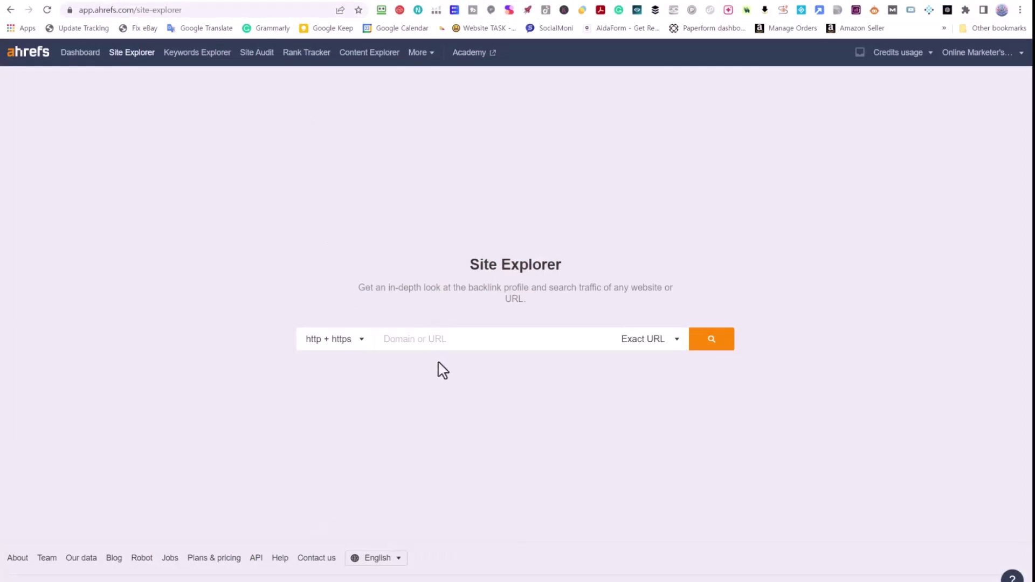
click(442, 340)
key(ctrl+v)
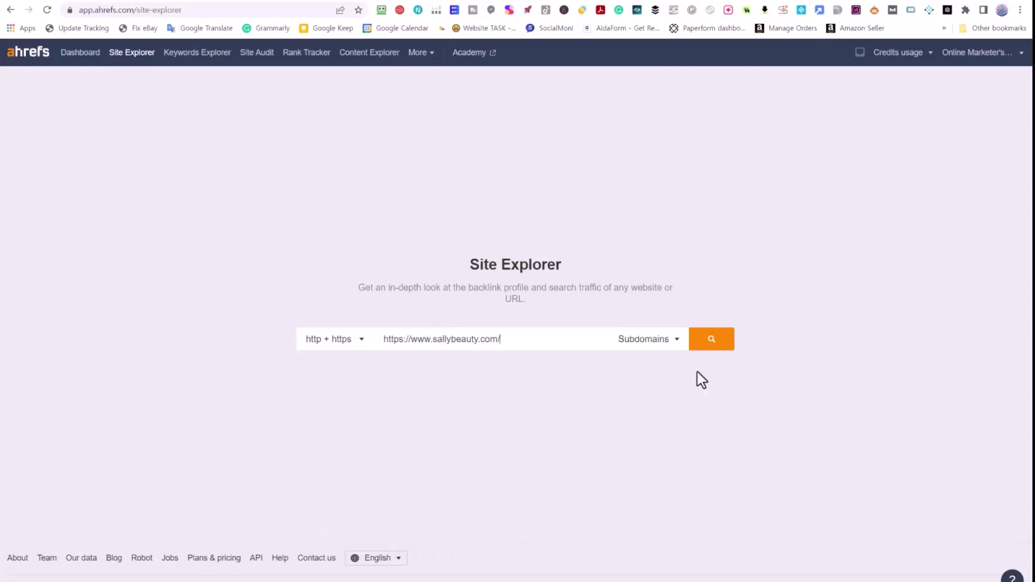
click(719, 348)
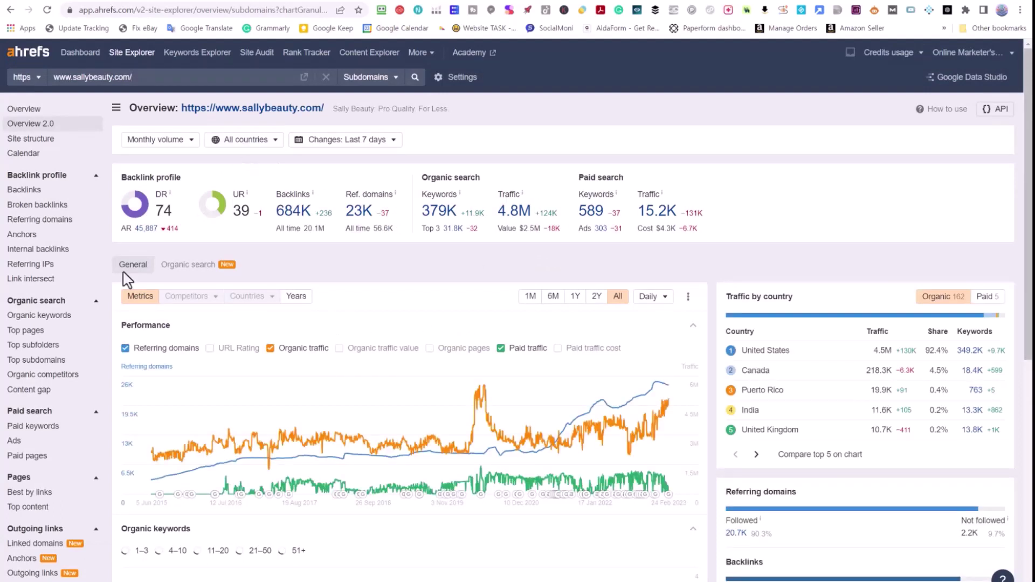
click(61, 319)
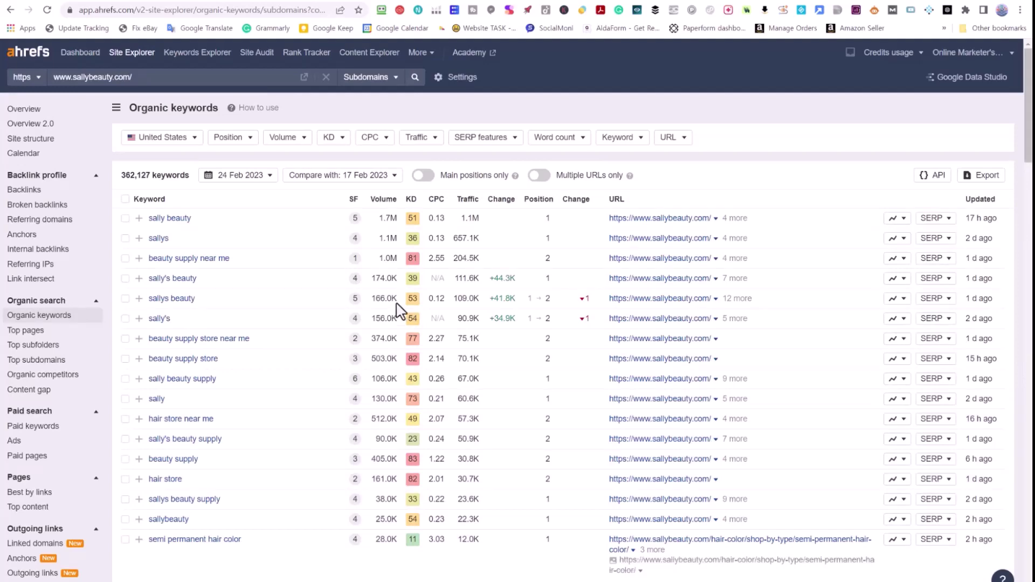
Filter the organic keywords to a KD of up to 30 and sort them by search volume
click(340, 138)
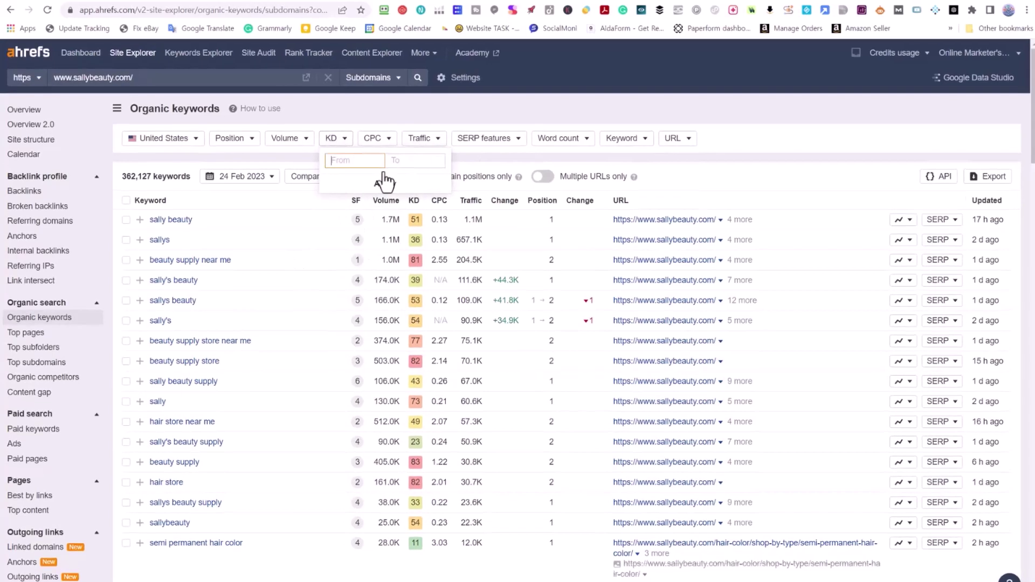
click(416, 160)
text(30)
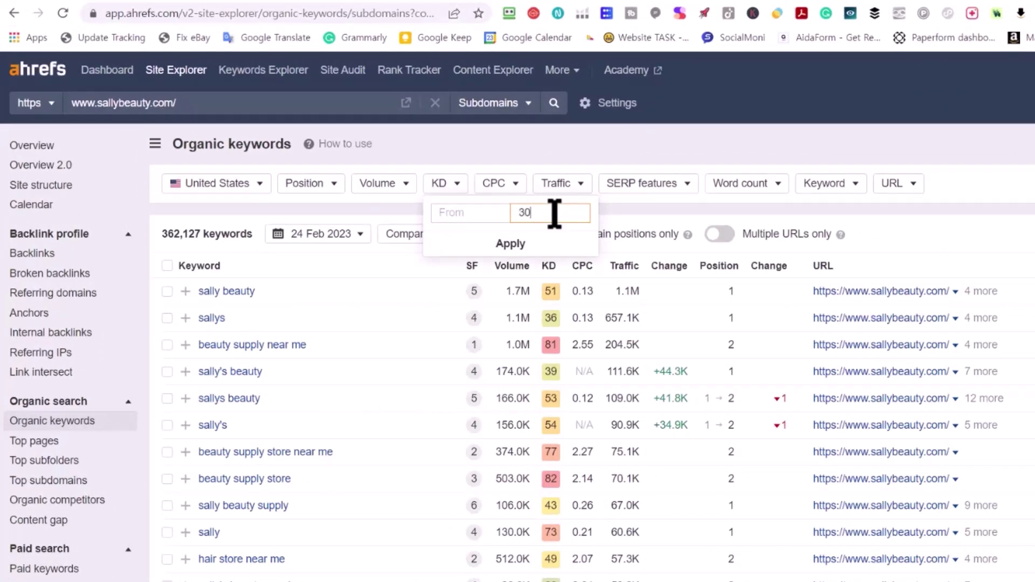
click(510, 242)
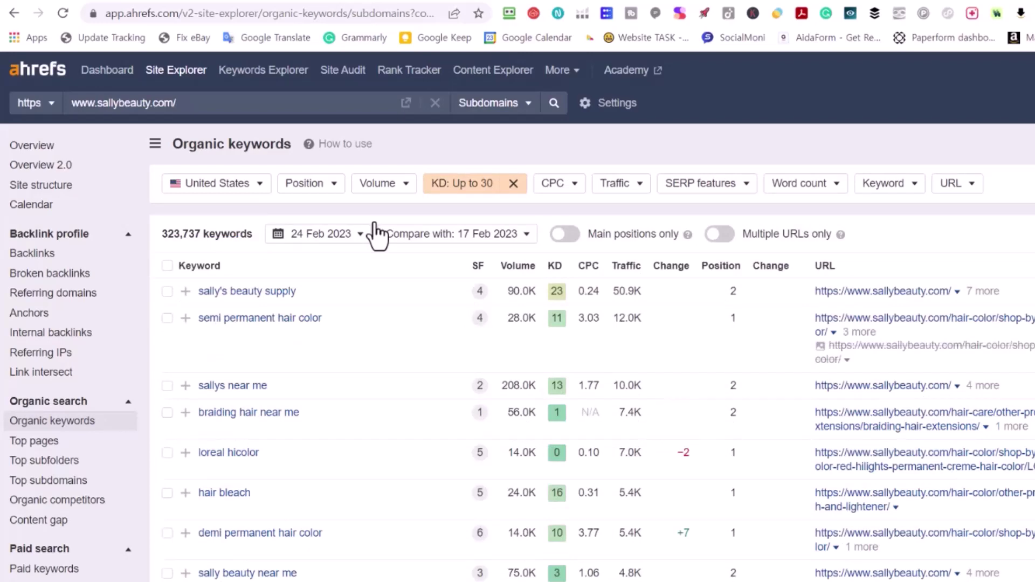
click(518, 266)
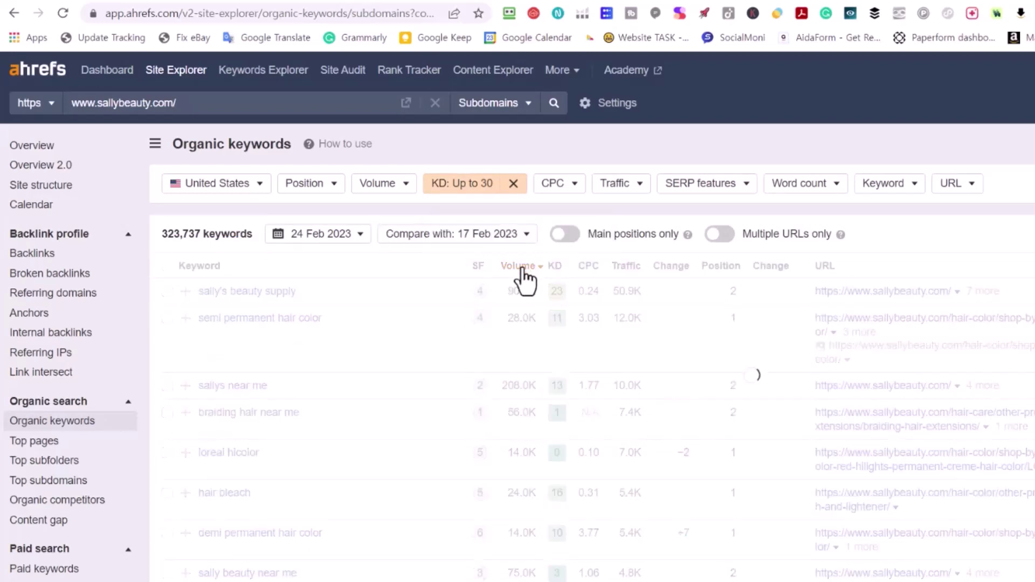
Copy the keyword "nails near me" from the keyword list into cell B47 of the Articles spreadsheet in Google Sheets
double_click(525, 294)
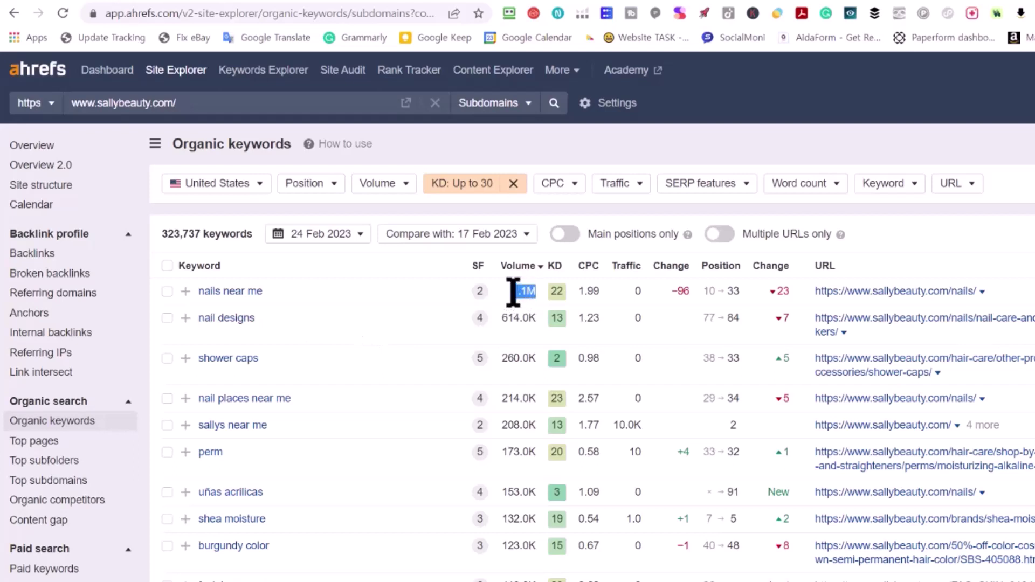
click(400, 292)
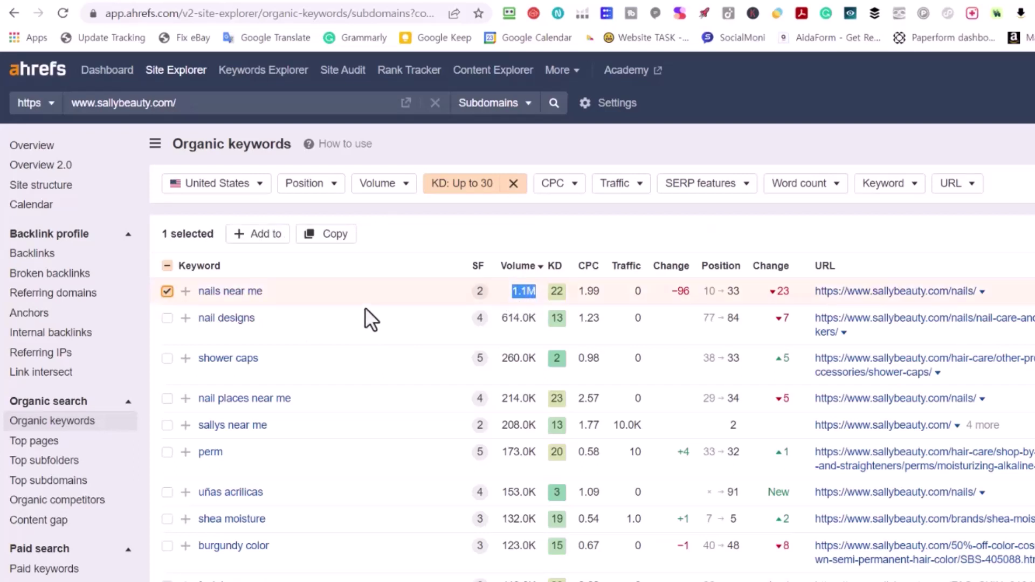
click(326, 237)
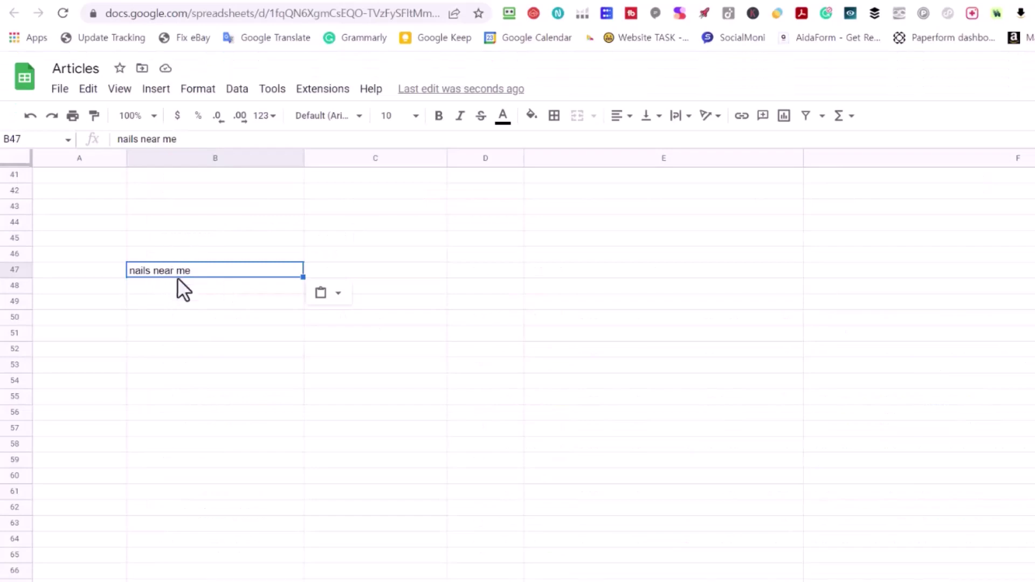
Run the AIPRM Keyword Strategy prompt in ChatGPT for the keyword "nails near me"
click(523, 3)
scroll(310, 221, down, 3)
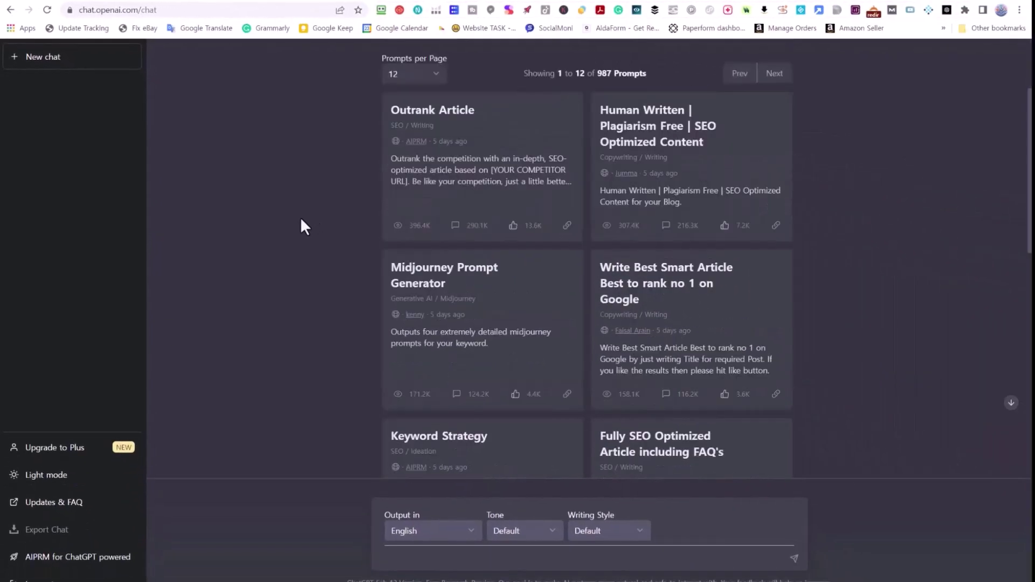
scroll(300, 224, down, 2)
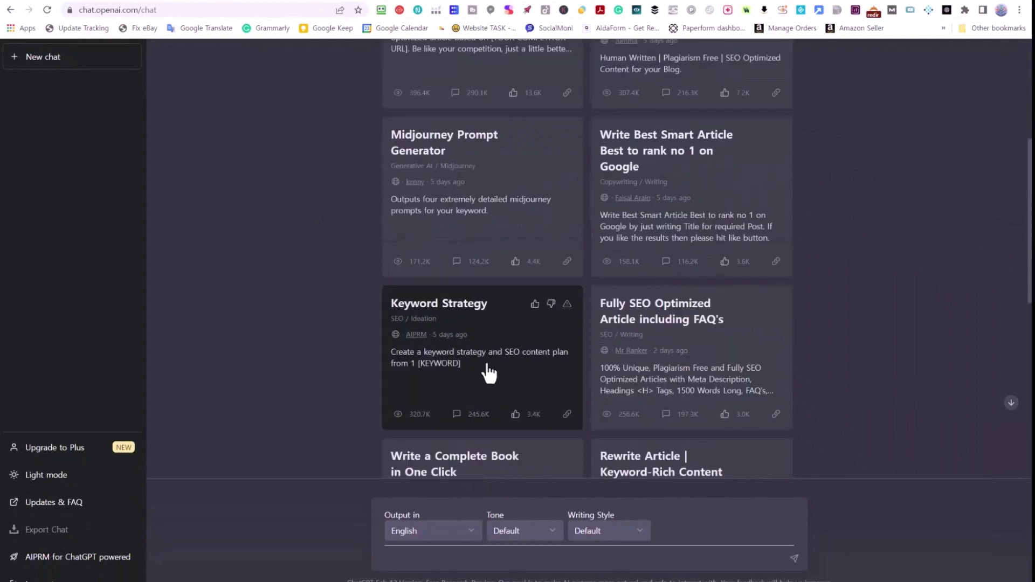
click(462, 351)
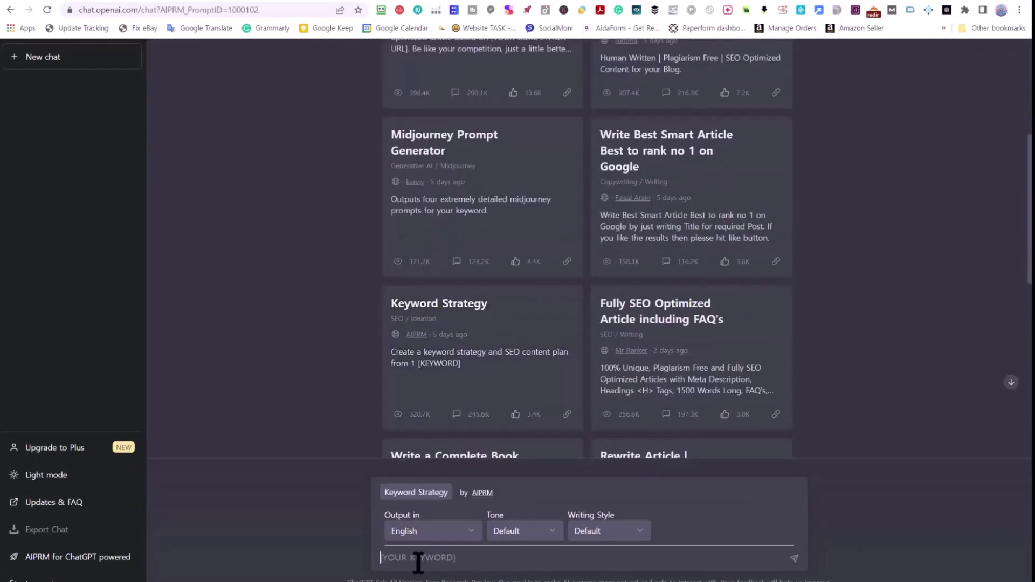
click(442, 558)
text(nails near me)
key(Return)
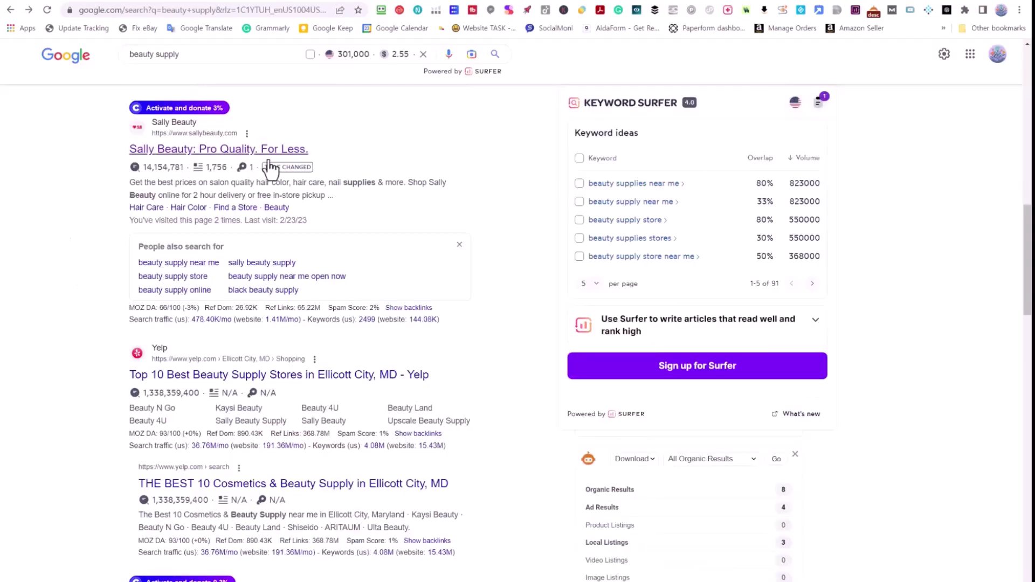
Review the keyword clusters, search intents, titles and meta descriptions in the generated keyword strategy table
drag(330, 153, 334, 194)
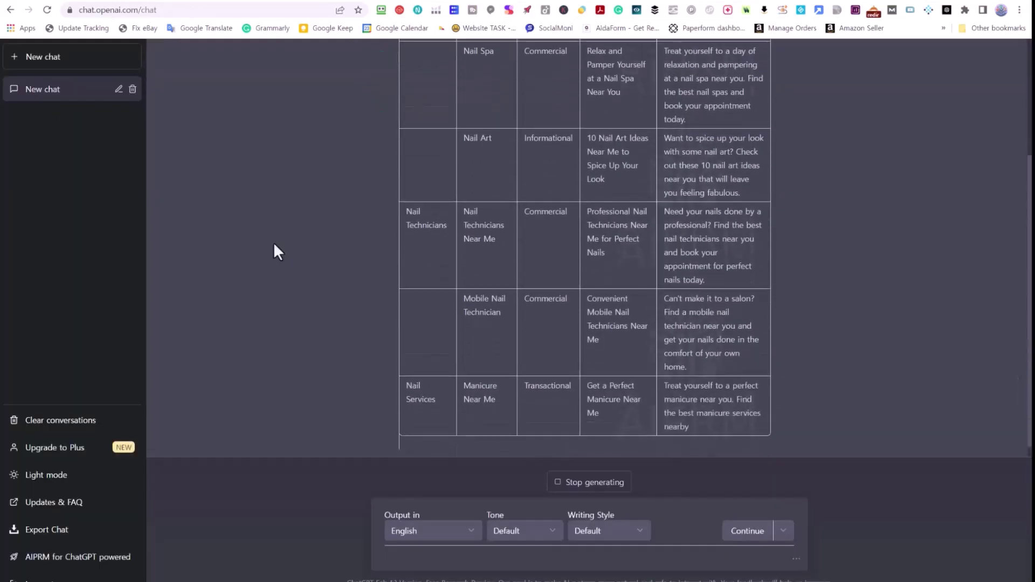
scroll(473, 164, up, 4)
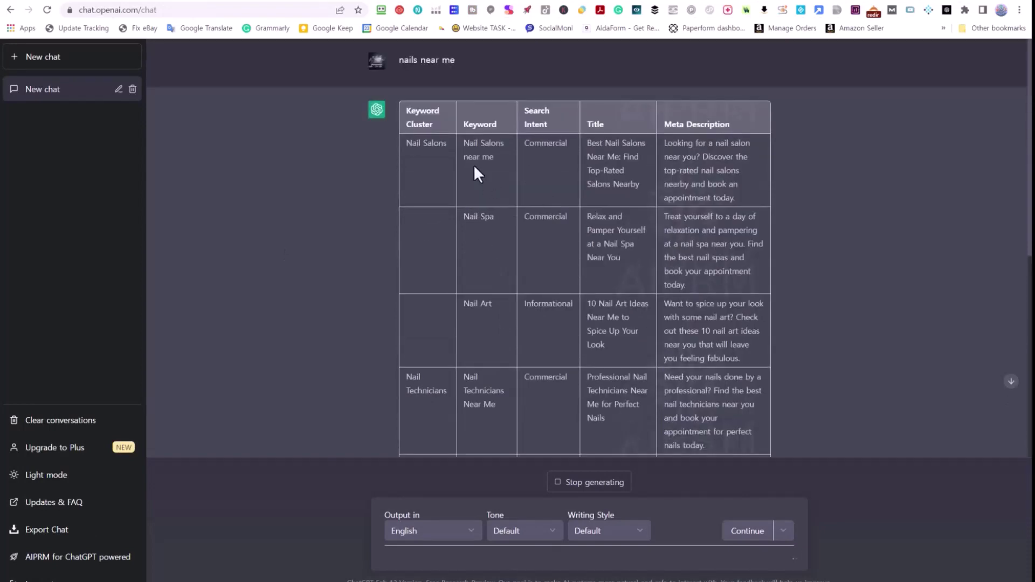
scroll(506, 169, up, 3)
scroll(488, 272, up, 4)
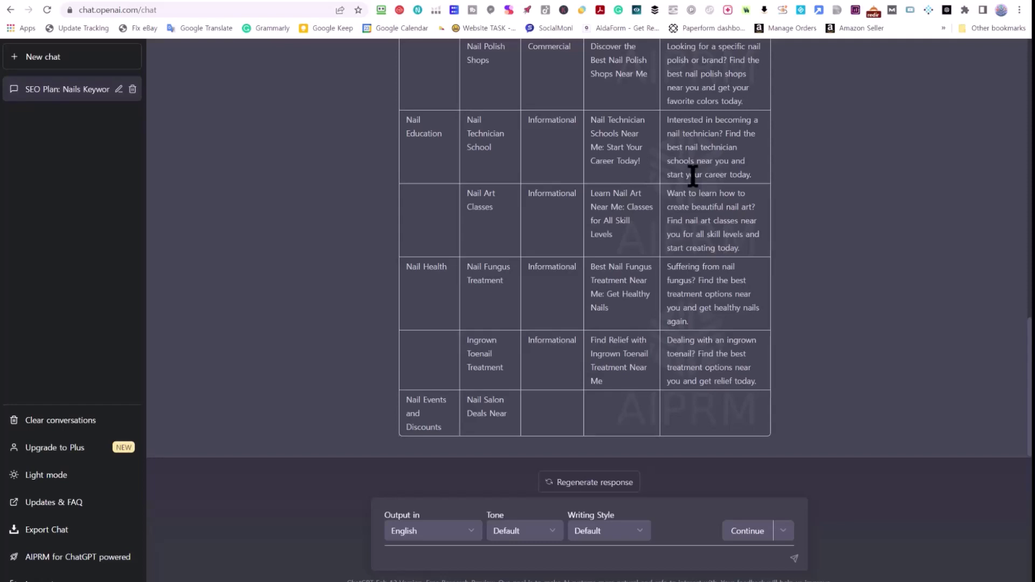
scroll(815, 157, up, 15)
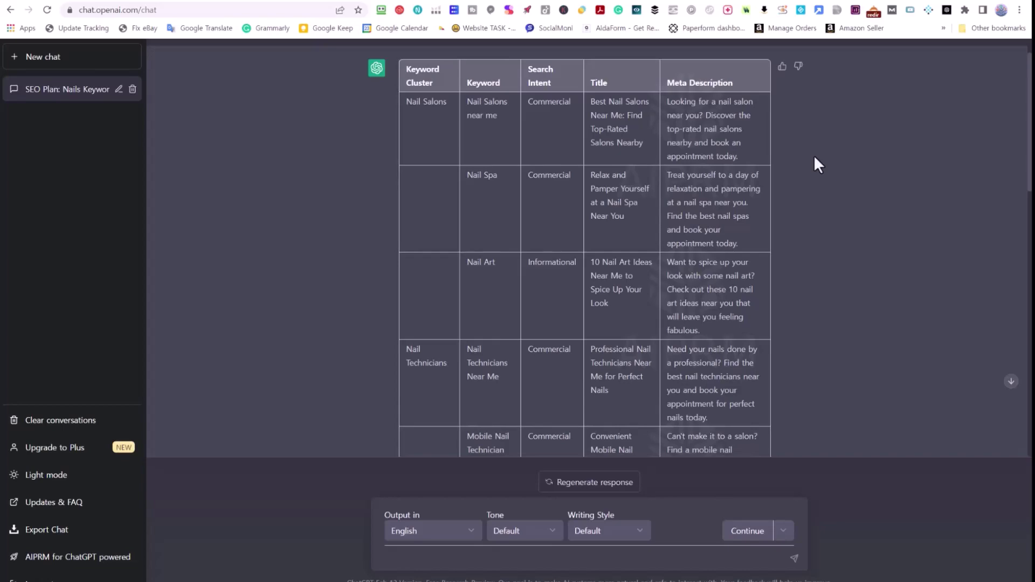
Have ChatGPT continue writing the keyword table after its incomplete Nail Events and Discounts row
drag(403, 64, 757, 380)
click(553, 411)
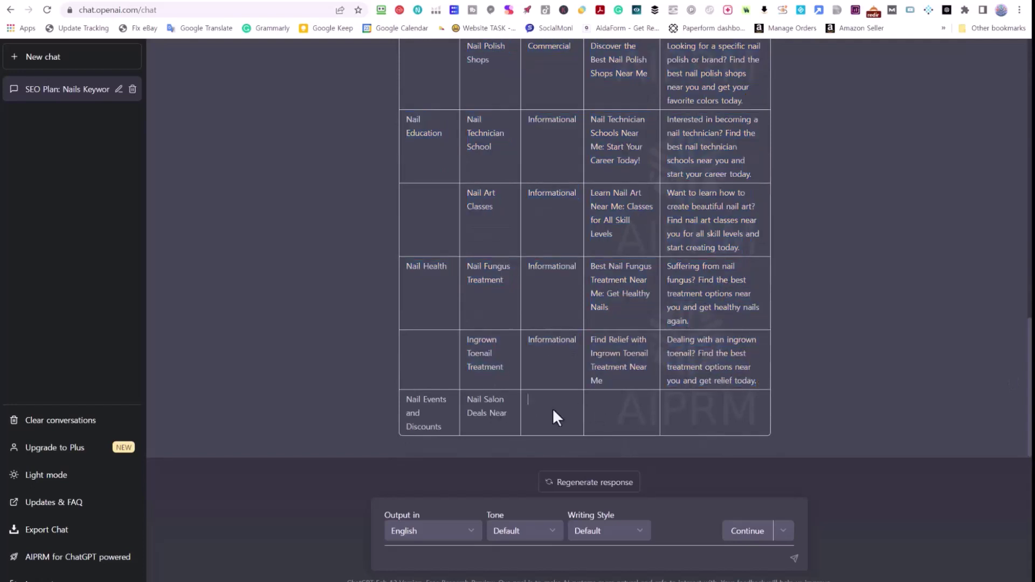
click(751, 542)
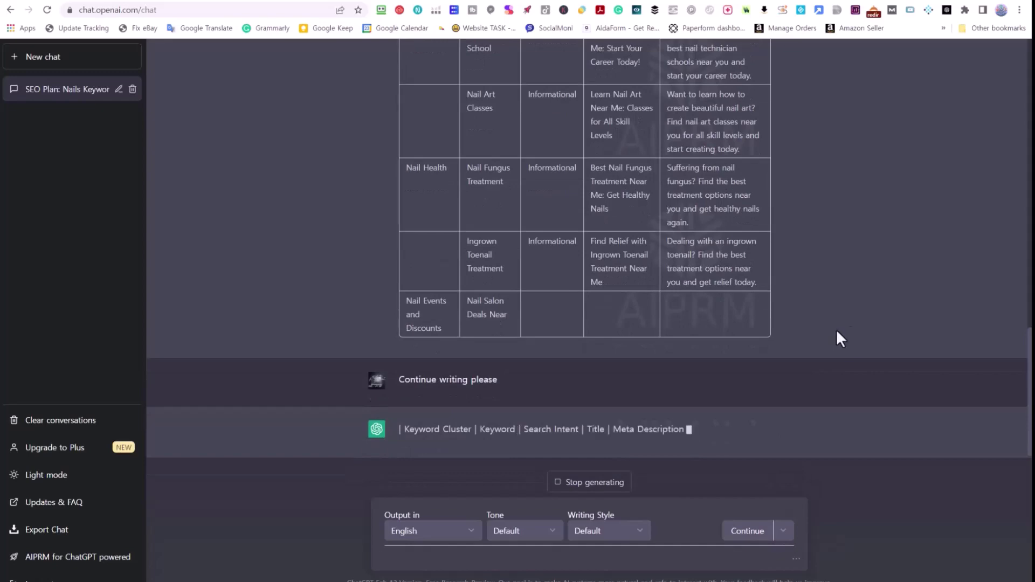
Copy the keyword table through the Ingrown Toenail Treatment row into the Articles spreadsheet at B48 and set its text color to black
scroll(874, 285, up, 2)
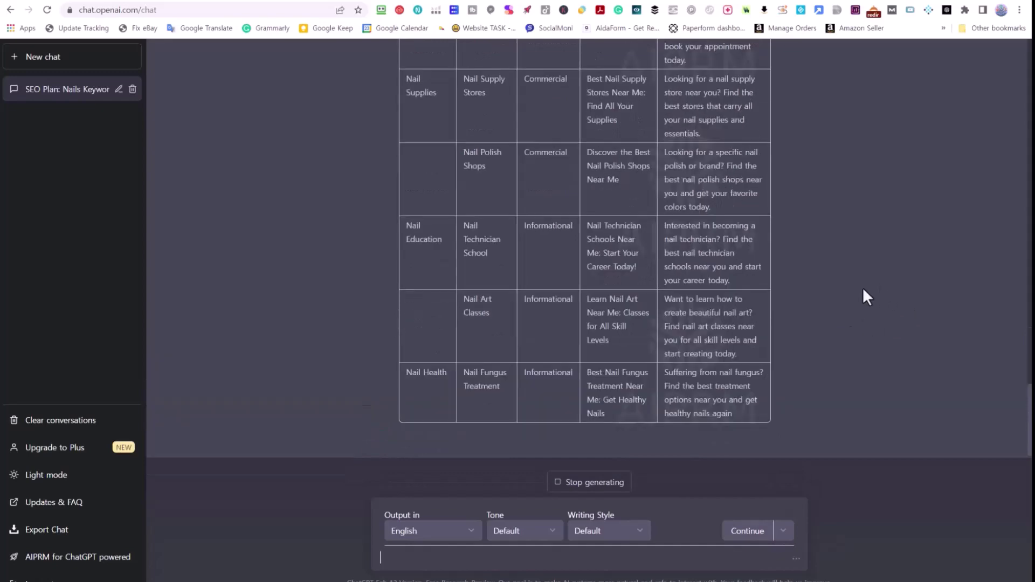
scroll(703, 400, up, 15)
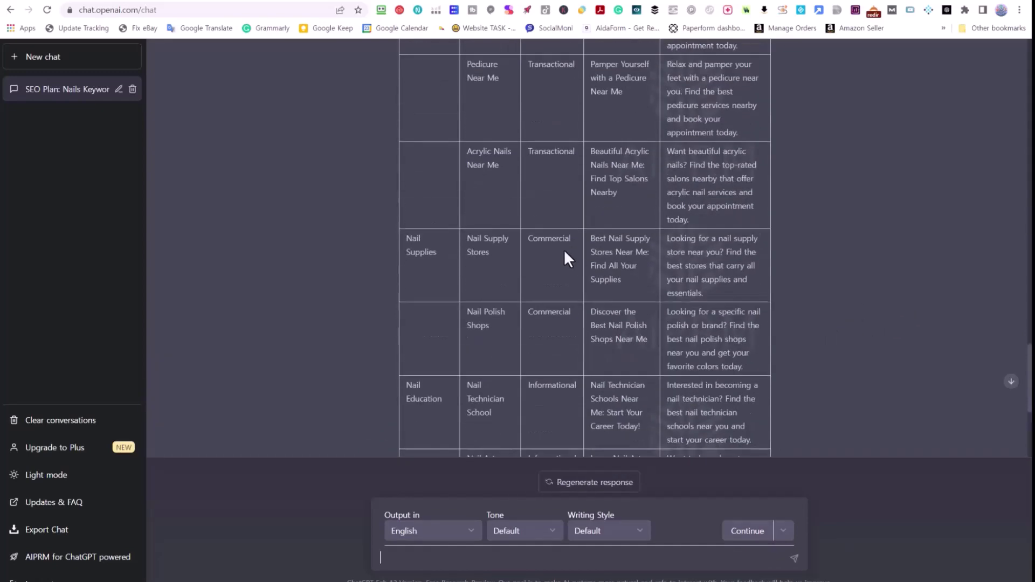
drag(407, 335, 774, 380)
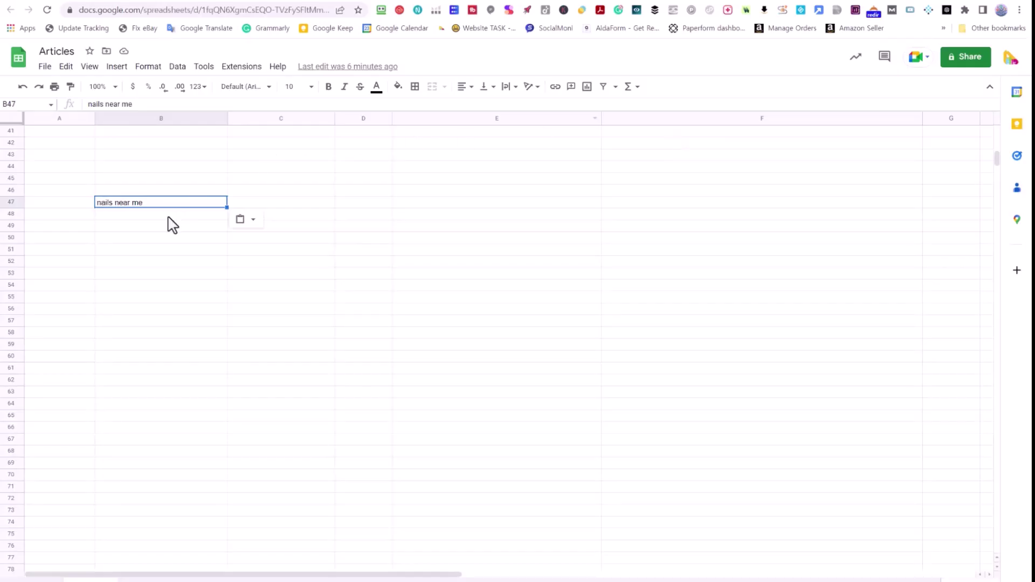
click(168, 217)
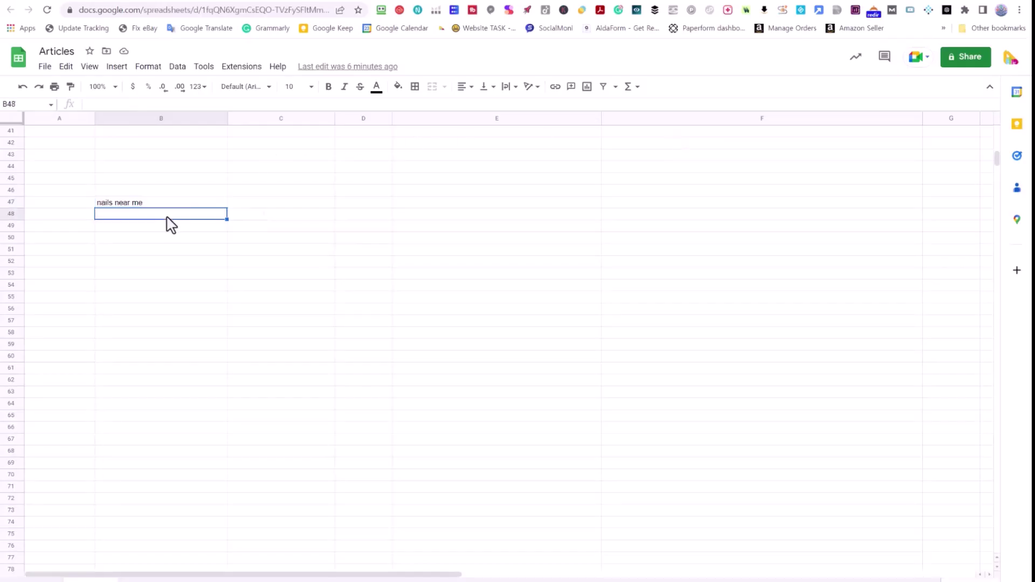
key(ctrl+v)
click(377, 87)
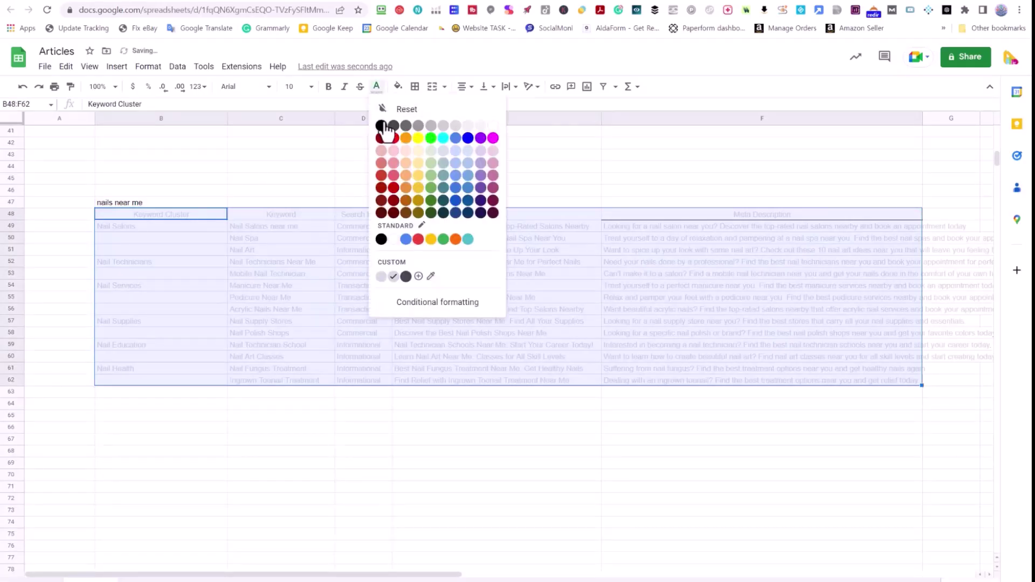
click(381, 125)
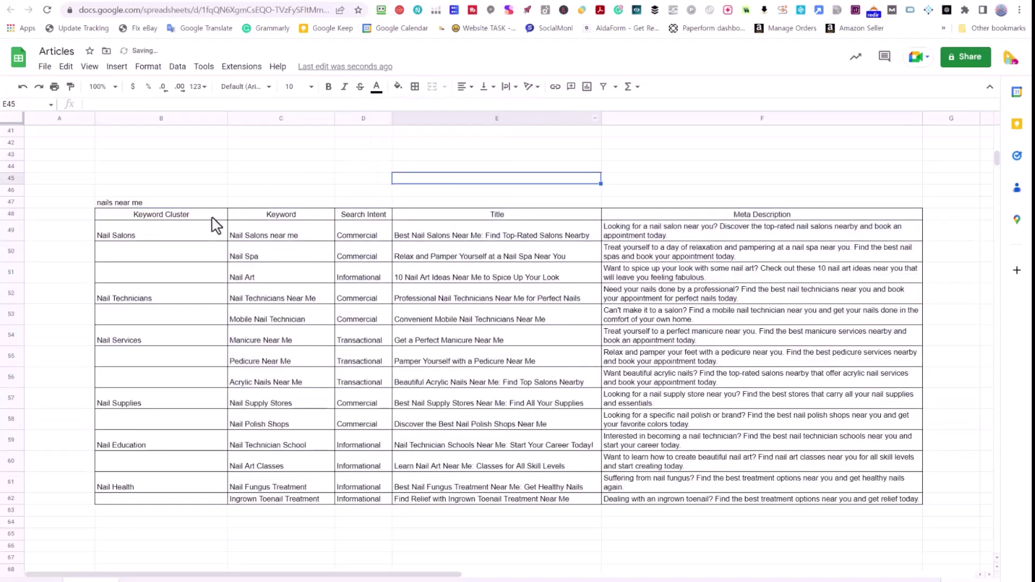
Copy the title "Best Nail Salons Near Me: Find Top-Rated Salons Nearby" from E49 and start a new chat in ChatGPT
drag(215, 215, 682, 221)
click(506, 237)
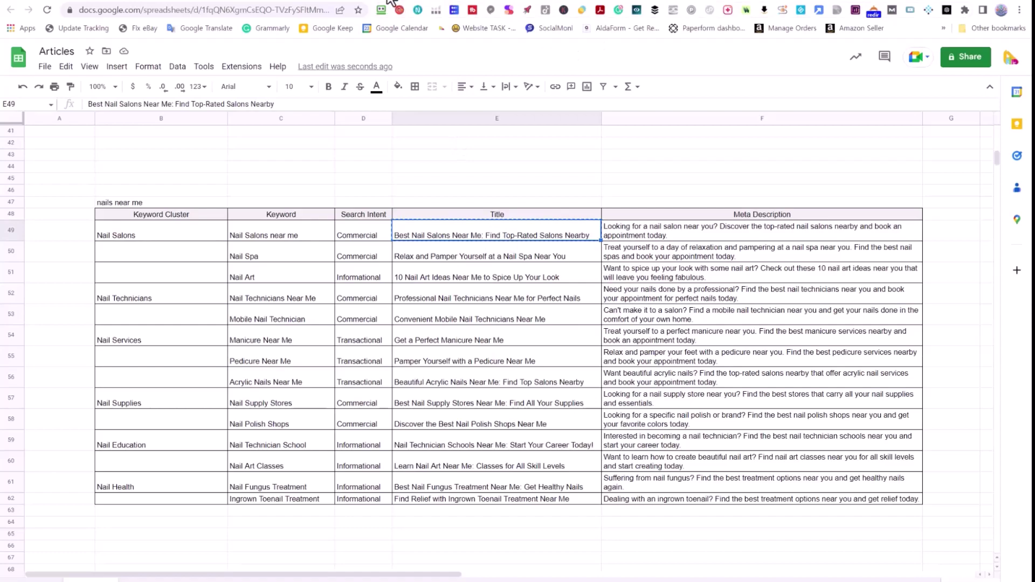
click(416, 7)
click(51, 61)
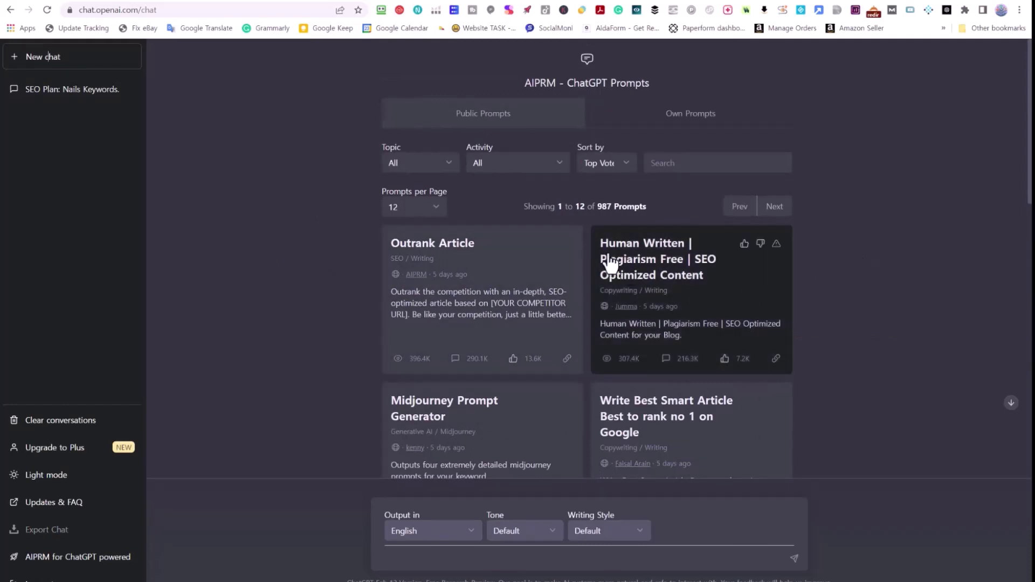
Run the AIPRM prompt "Human Written | Plagiarism Free | SEO Optimized Content" with the title "Best Nail Salons Near Me: Find Top-Rated Salons Nearby"
click(725, 294)
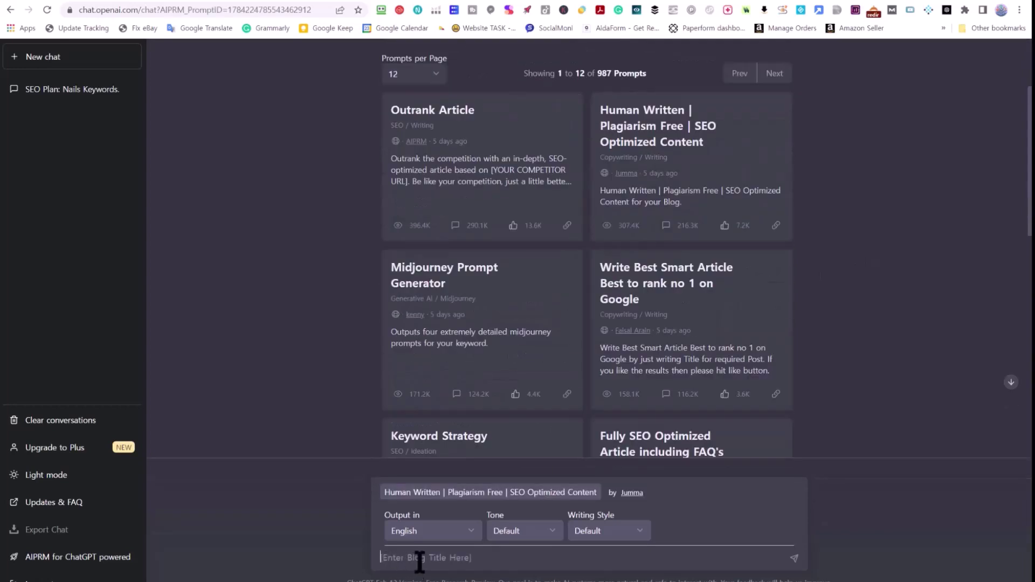
click(414, 558)
text(Best Nail Salons Near Me: Find Top-Rated Salons Nearby)
key(Return)
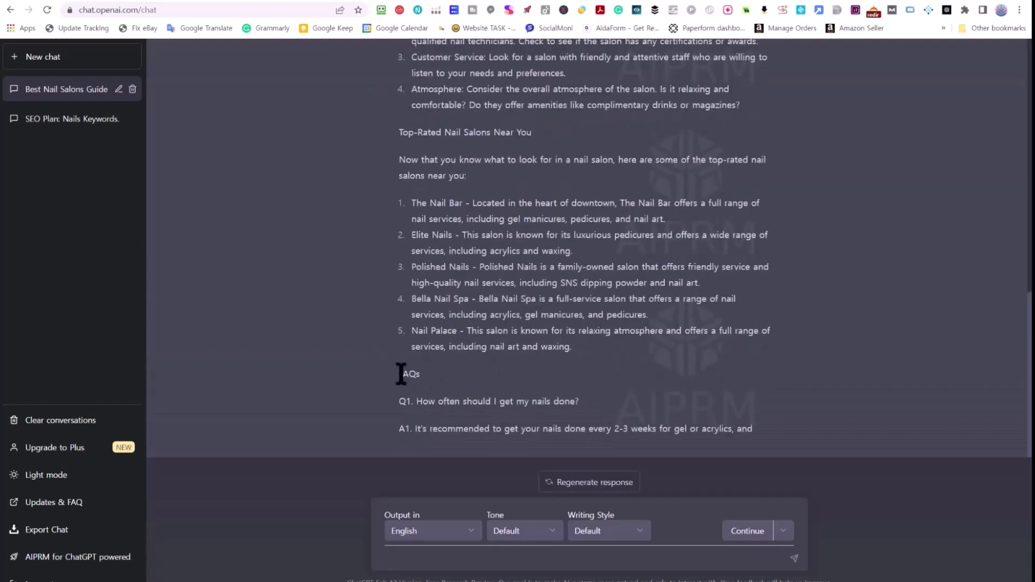
Have ChatGPT continue the nail salon article and read through the generated sections and FAQs
click(744, 534)
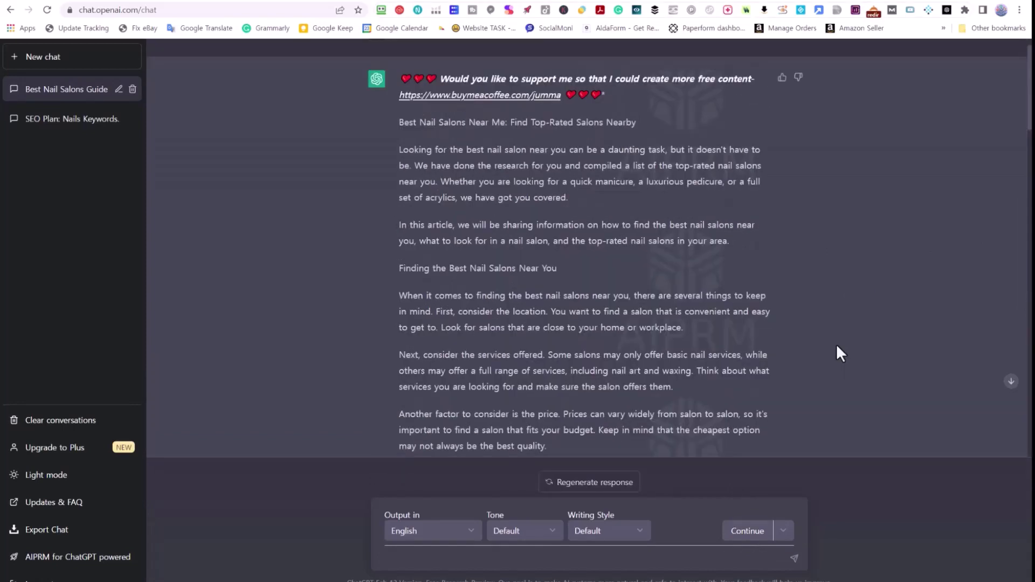
scroll(836, 344, down, 3)
scroll(837, 346, down, 7)
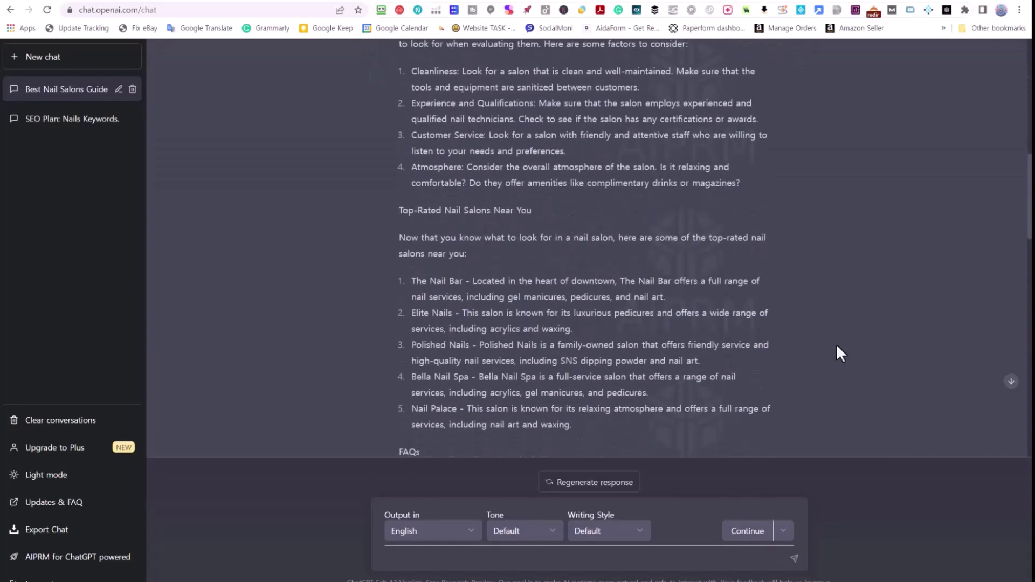
scroll(836, 344, down, 14)
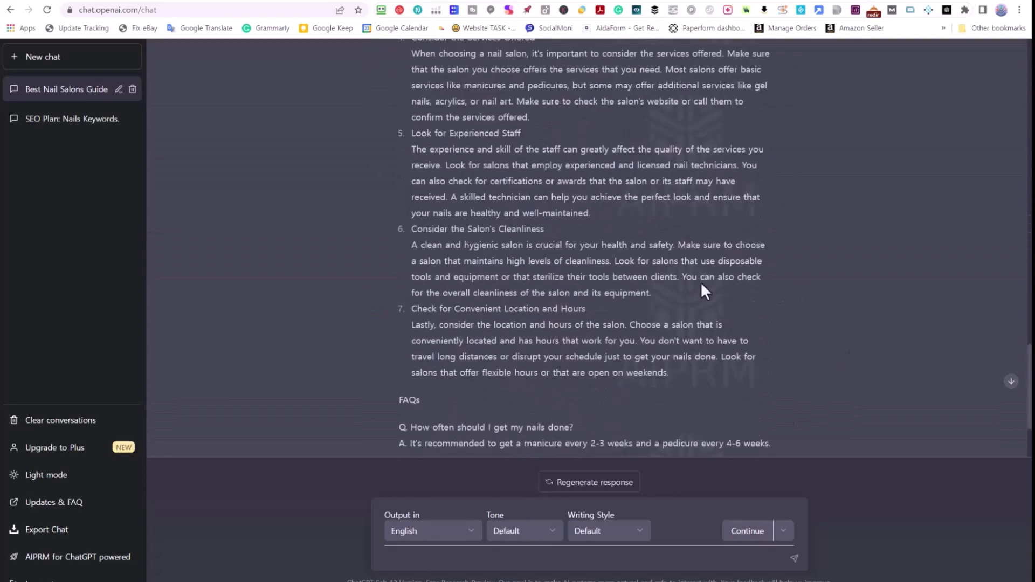
Switch to Grammarly and check the nail salon article's plagiarism matches and word count
click(819, 1)
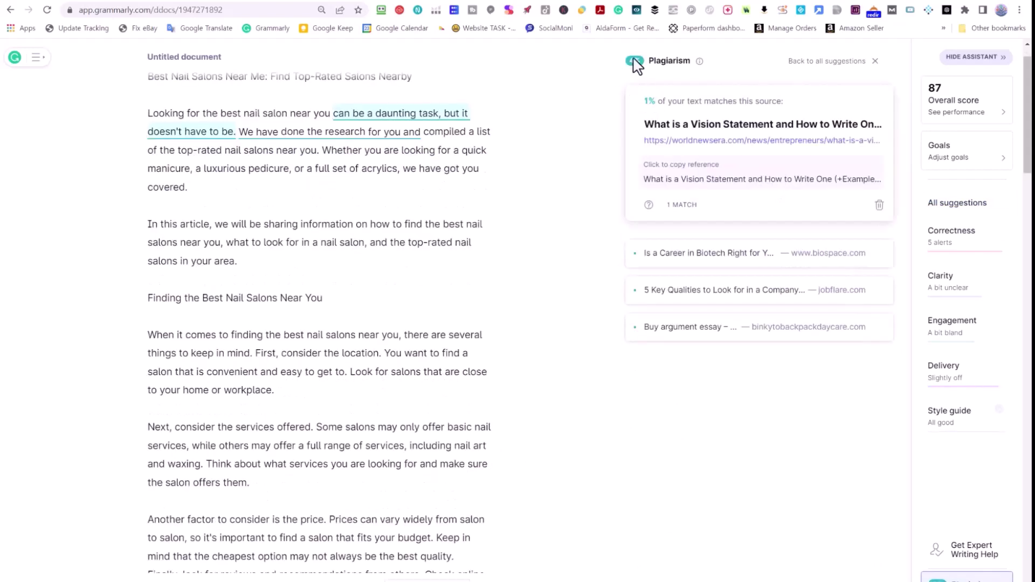
scroll(432, 523, down, 3)
click(406, 515)
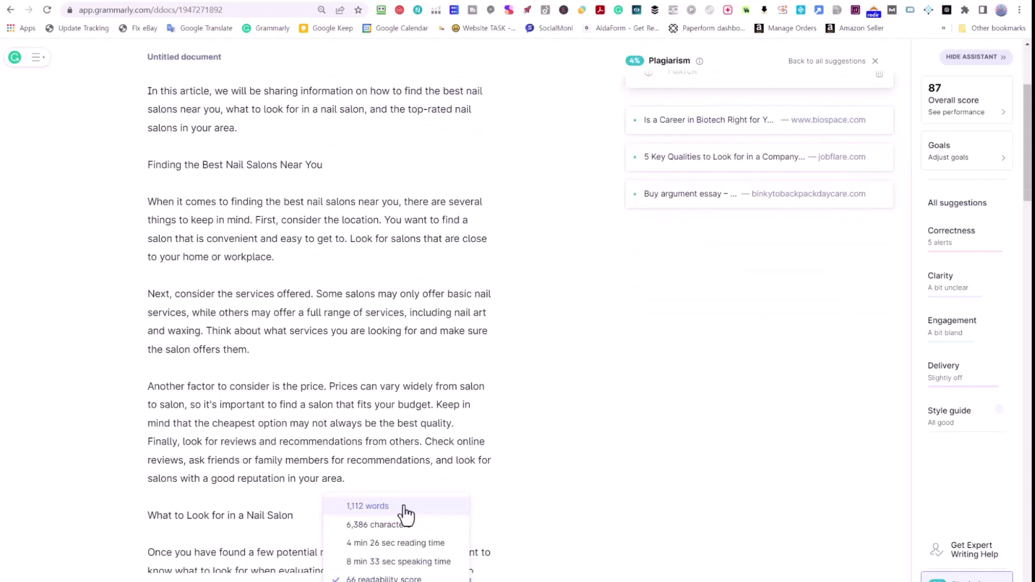
click(397, 332)
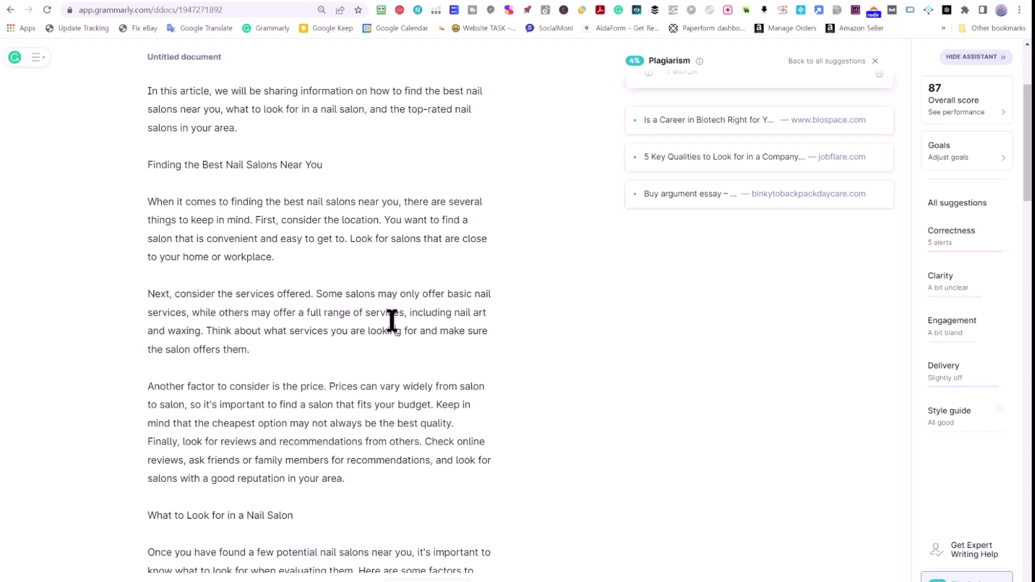
scroll(393, 313, up, 3)
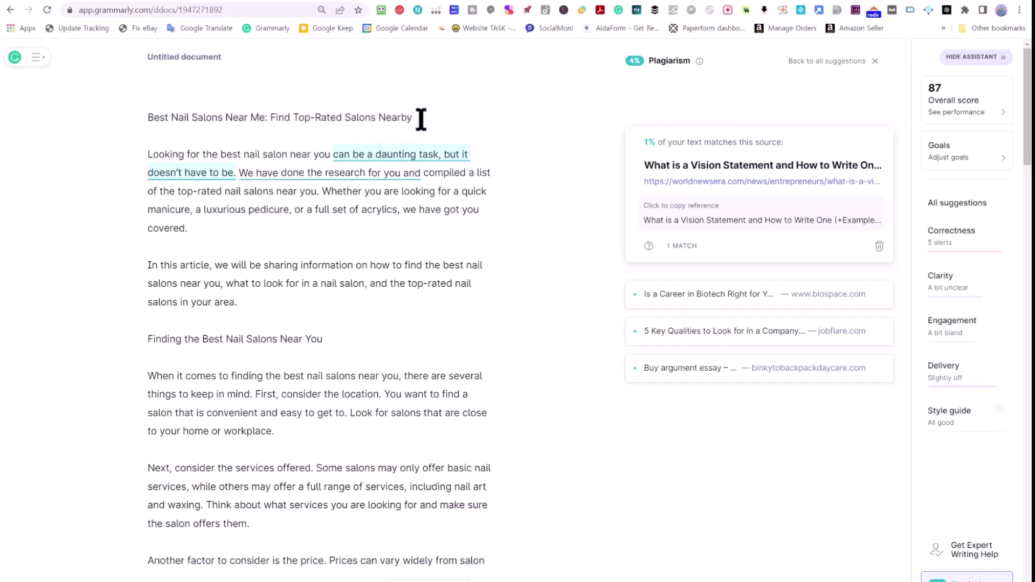
Format the article title as a first-level heading and "Finding the Best Nail Salons Near You" and "What to Look for in a Nail Salon" as second-level headings
drag(420, 119, 108, 118)
key(ctrl+c)
click(221, 580)
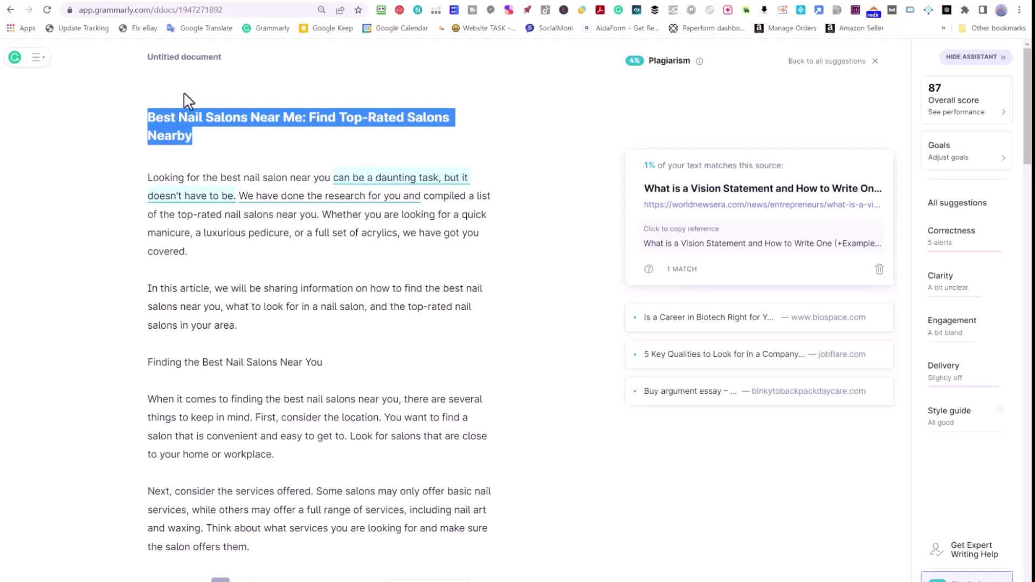
scroll(196, 220, down, 2)
drag(345, 231, 124, 237)
scroll(135, 303, down, 4)
drag(293, 325, 135, 330)
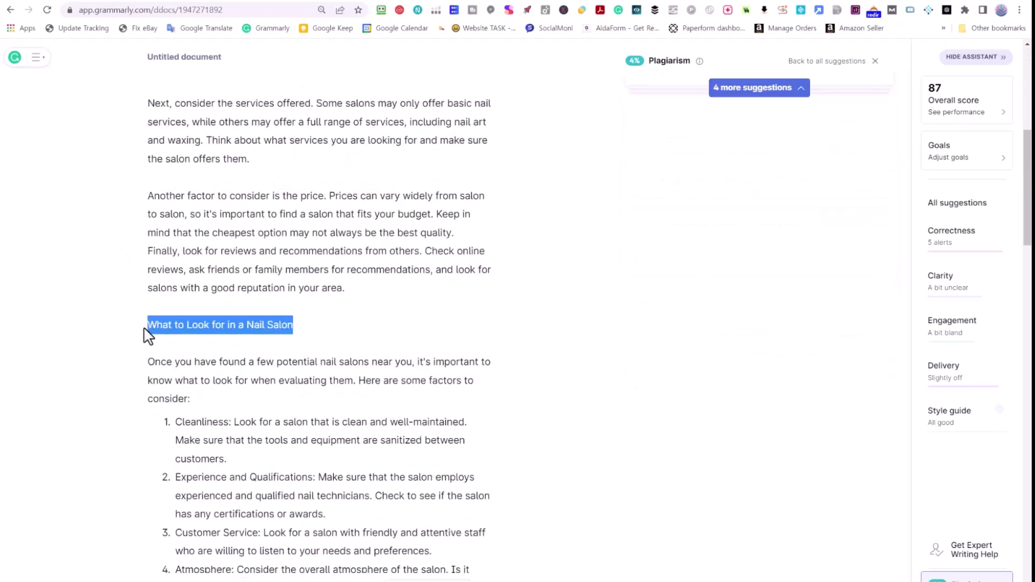
key(ctrl+alt+2)
Put the FAQs title on its own line, separated from the first question
scroll(335, 294, down, 10)
drag(172, 219, 102, 228)
click(192, 221)
key(Return)
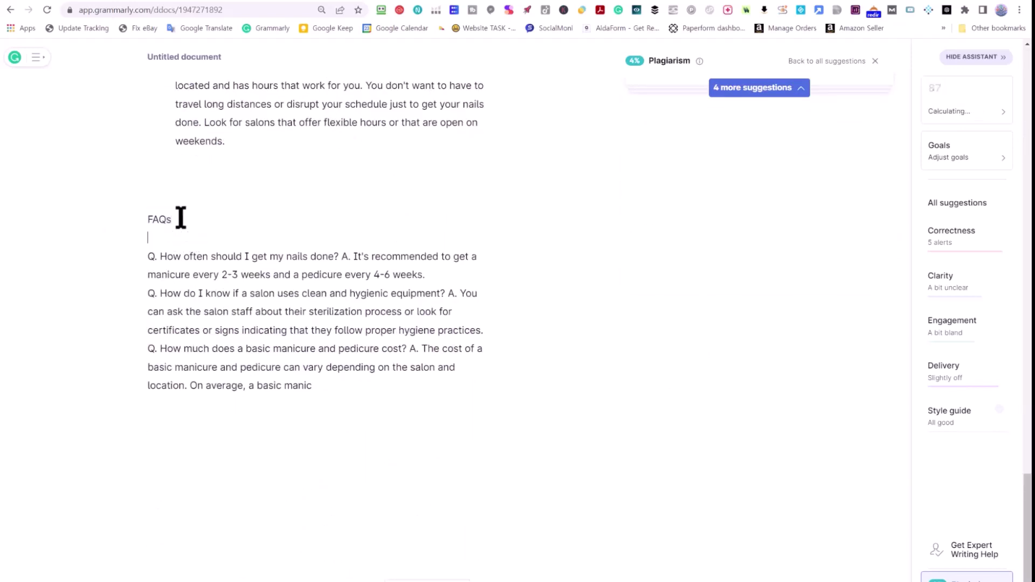
Review all Grammarly suggestions and accept "researched" for "done the research" and the removal suggested for "it comes to"
scroll(204, 287, up, 20)
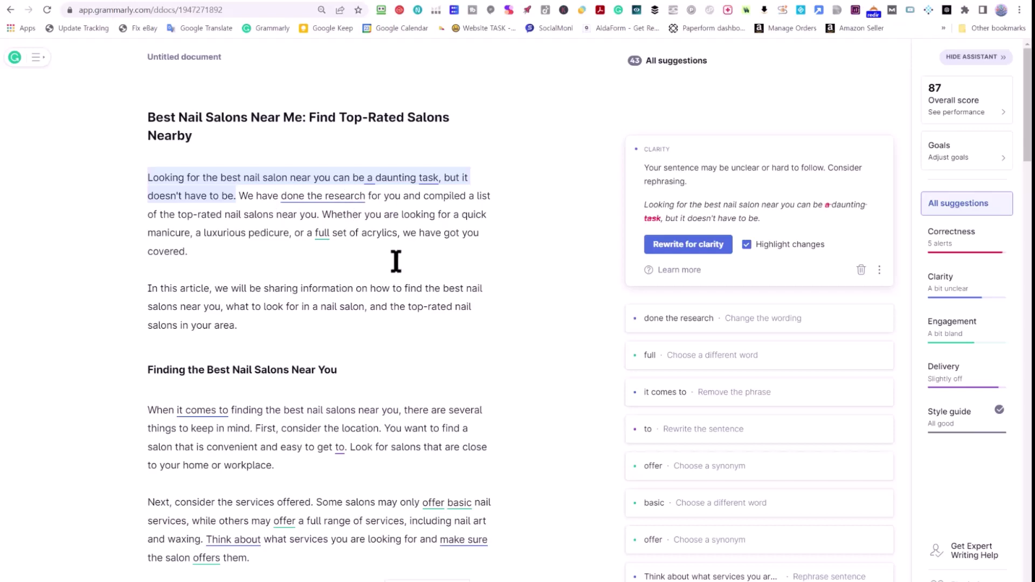
scroll(395, 261, down, 2)
scroll(364, 254, down, 8)
scroll(361, 255, up, 10)
click(336, 196)
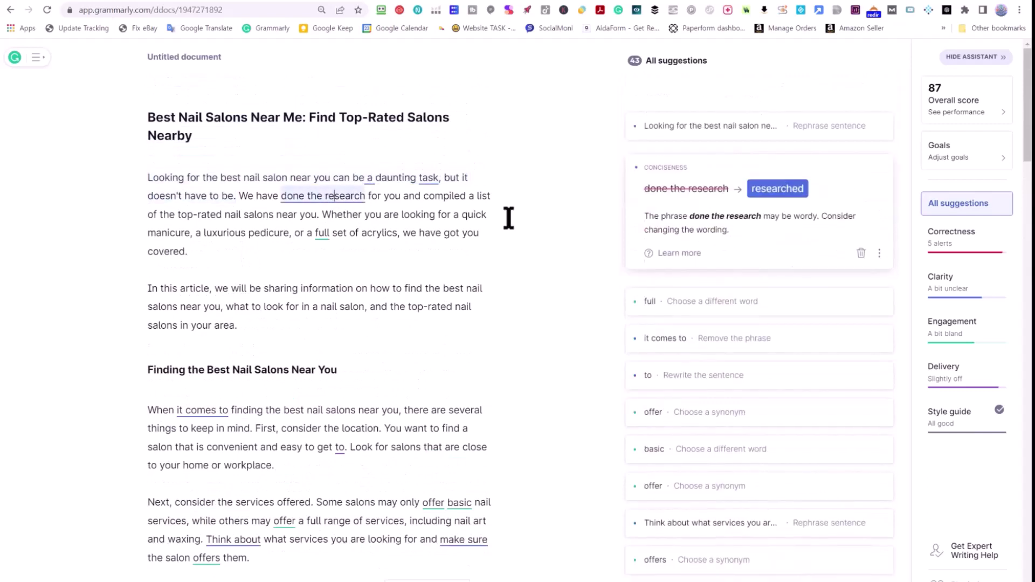
click(774, 204)
scroll(231, 300, down, 2)
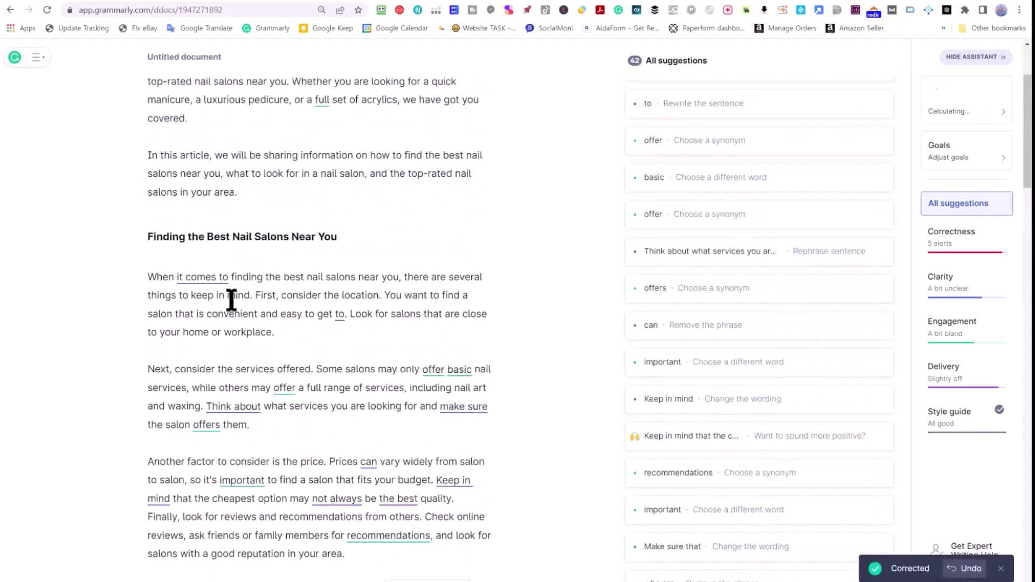
click(202, 278)
click(674, 259)
Format the FAQs title at the end of the article as a second-level heading
scroll(308, 343, down, 20)
double_click(162, 216)
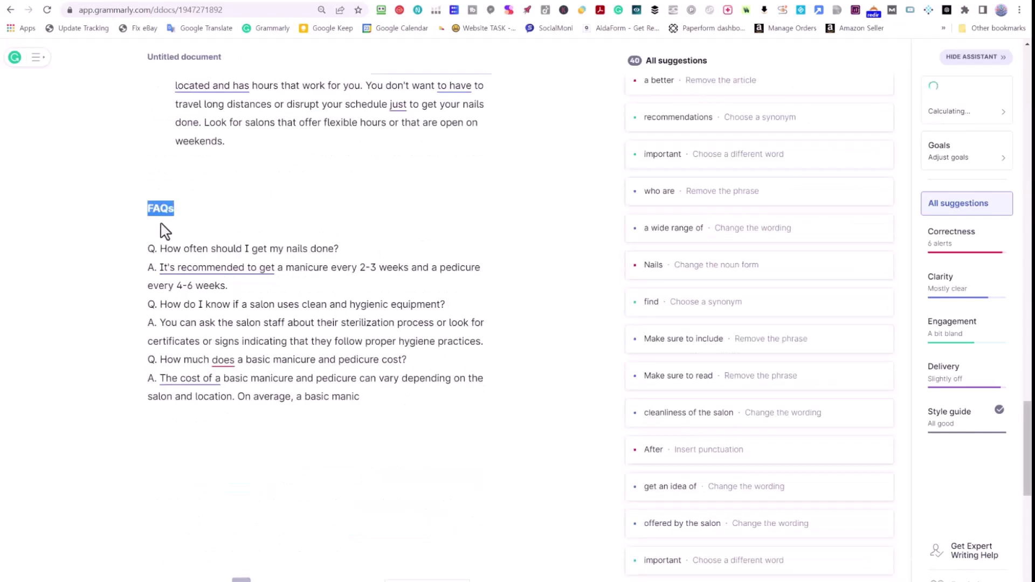
click(197, 229)
shift+click(386, 397)
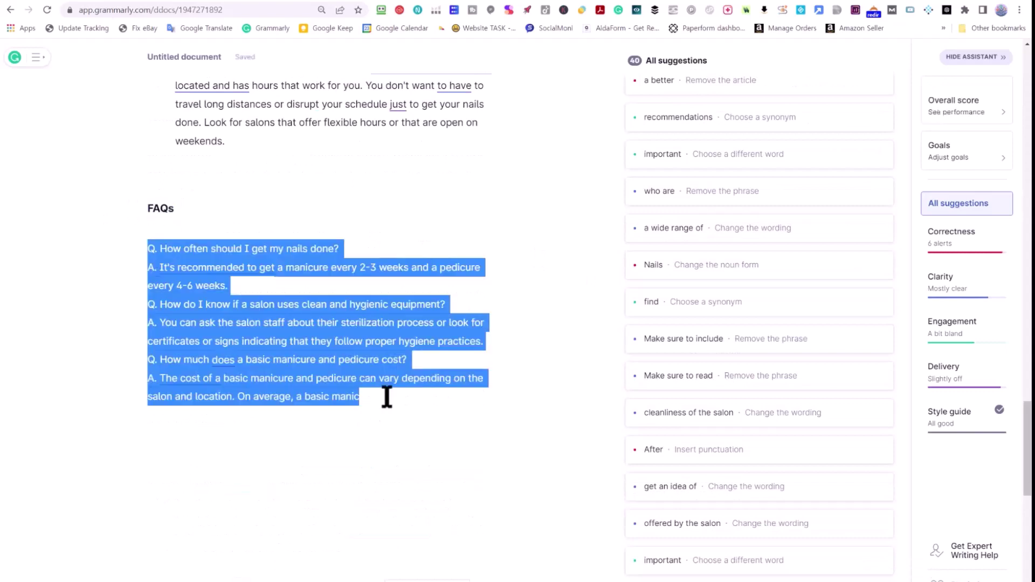
click(396, 390)
In a new ChatGPT chat, run the prompt "Write Best Smart Article Best to rank no 1 on Google" with the same nail salon title
key(ctrl+Tab)
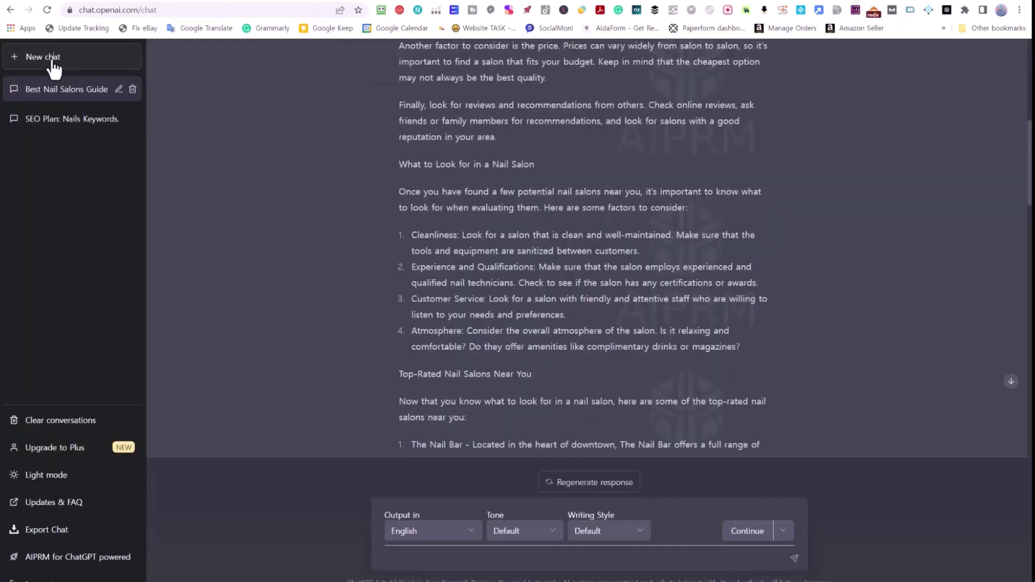
click(51, 60)
scroll(279, 184, down, 2)
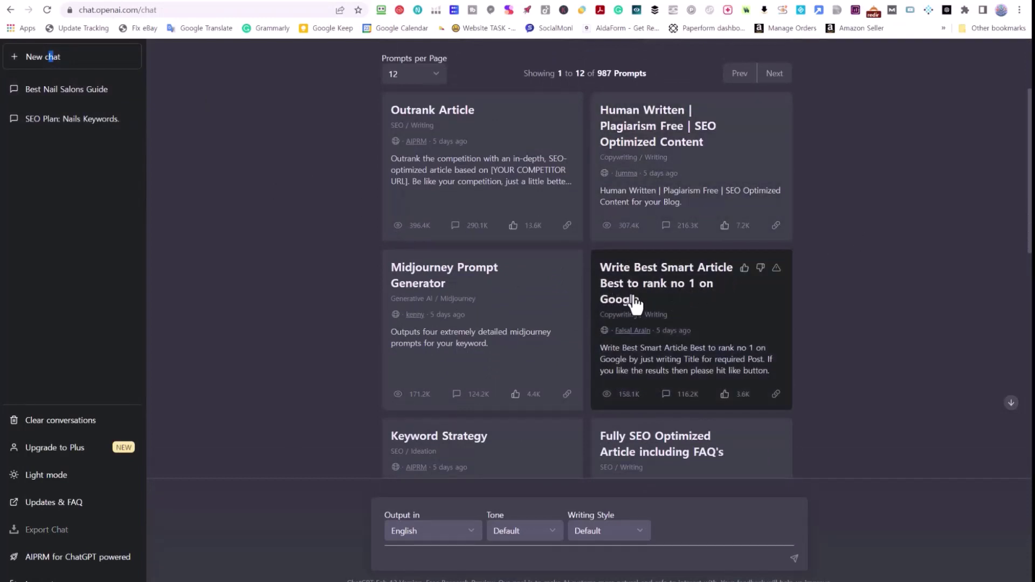
click(681, 302)
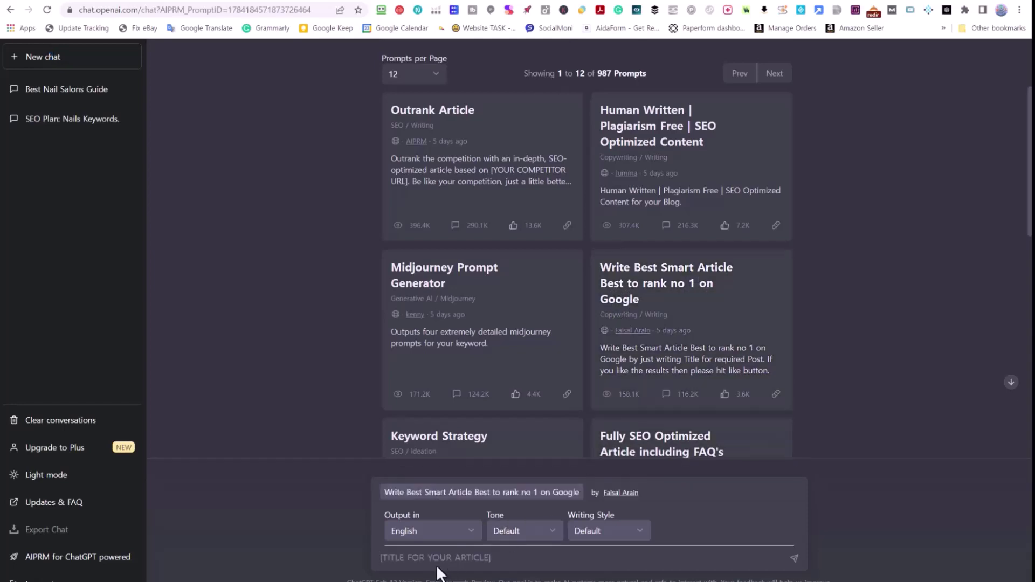
key(ctrl+v)
key(Return)
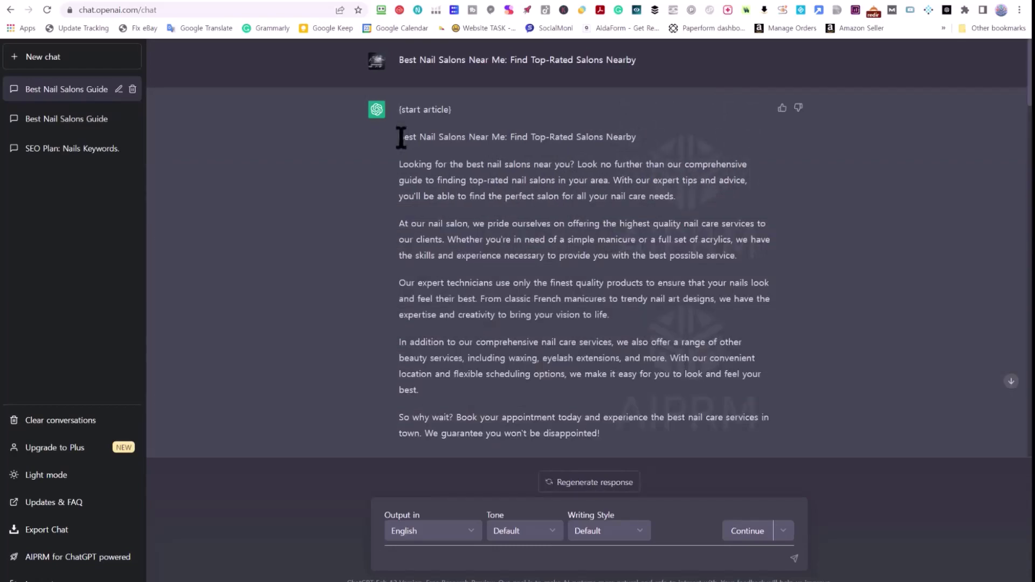
Copy the generated article from its title through the "High-Quality Products" section and paste it into a new Grammarly document
drag(401, 137, 795, 355)
scroll(596, 259, down, 10)
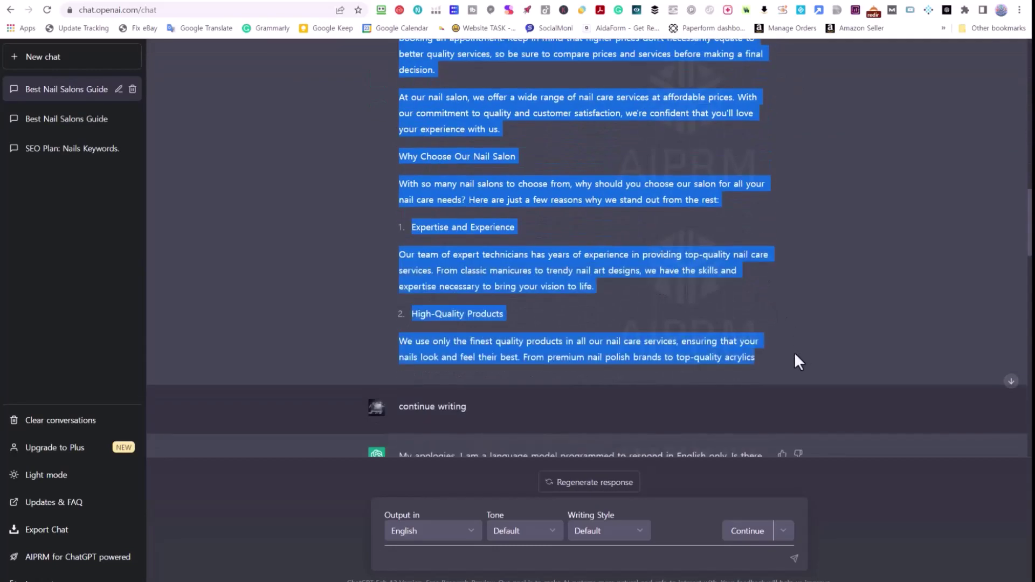
click(785, 2)
key(ctrl+v)
scroll(430, 305, up, 8)
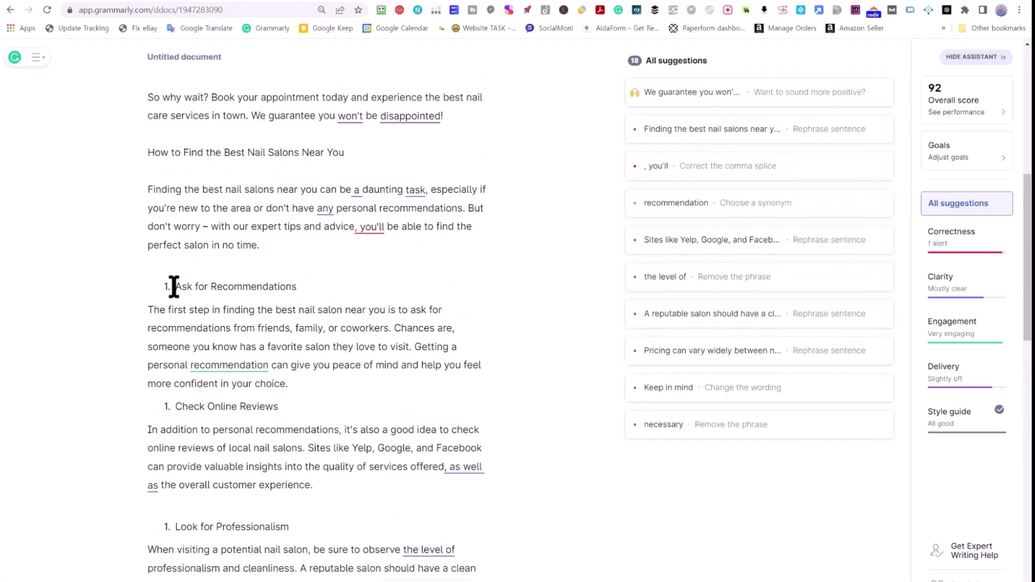
Remove the list number from "Ask for Recommendations" and format it as a second-level heading
click(174, 287)
key(BackSpace)
drag(289, 285, 99, 284)
key(ctrl+alt+2)
Remove the list number from "Check Online Reviews", add a line break before it and format it as a second-level heading
click(175, 403)
key(BackSpace)
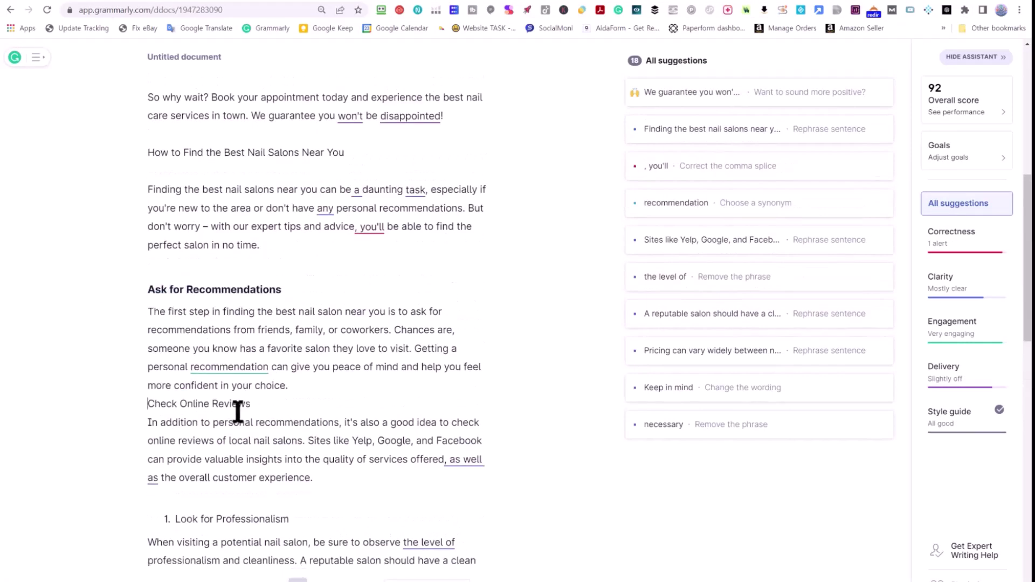
key(Return)
triple_click(270, 420)
scroll(280, 377, down, 5)
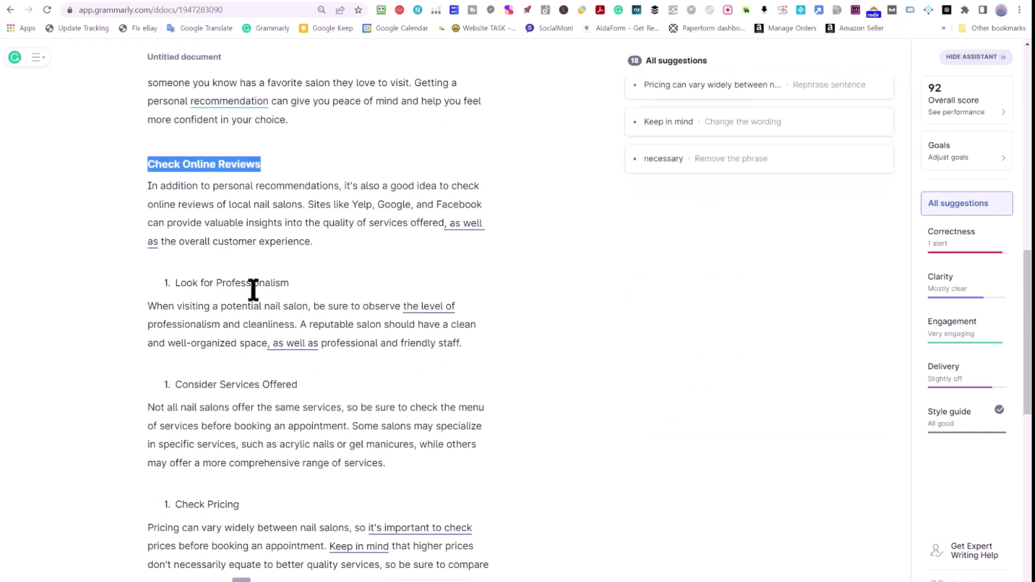
key(ctrl+alt+2)
Format the section titles from "Look for Professionalism" through "Why Choose Our Nail Salon" as second-level headings
triple_click(254, 285)
key(ctrl+alt+2)
scroll(225, 288, down, 5)
triple_click(207, 243)
key(ctrl+alt+2)
scroll(237, 280, down, 5)
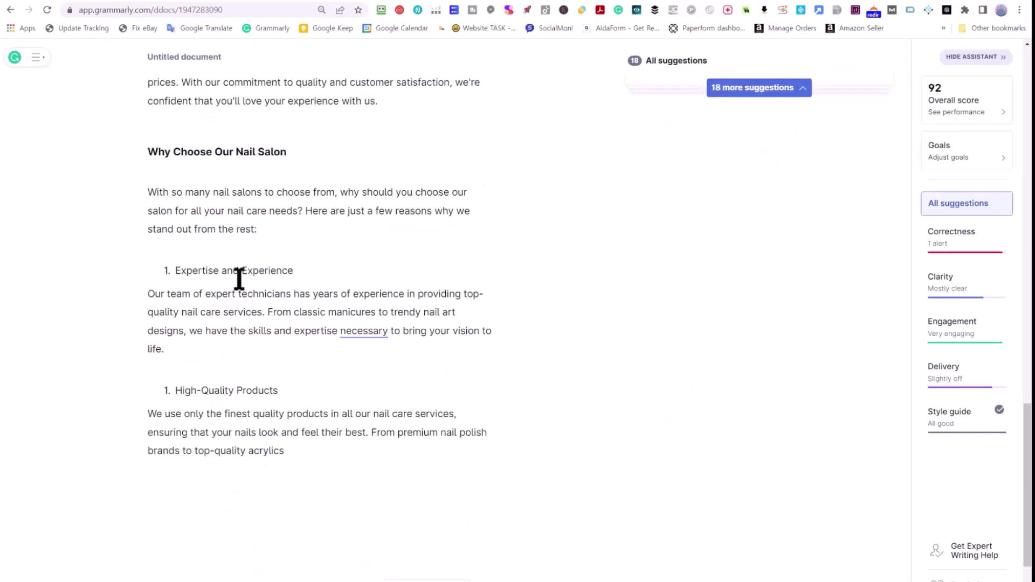
Format "Expertise and Experience" and "High-Quality Products" as second-level headings
triple_click(317, 272)
key(ctrl+alt+2)
drag(272, 306, 86, 309)
key(ctrl+alt+2)
Format the article title "Best Nail Salons Near Me: Find Top-Rated Salons Nearby" as a first-level heading
scroll(345, 276, up, 15)
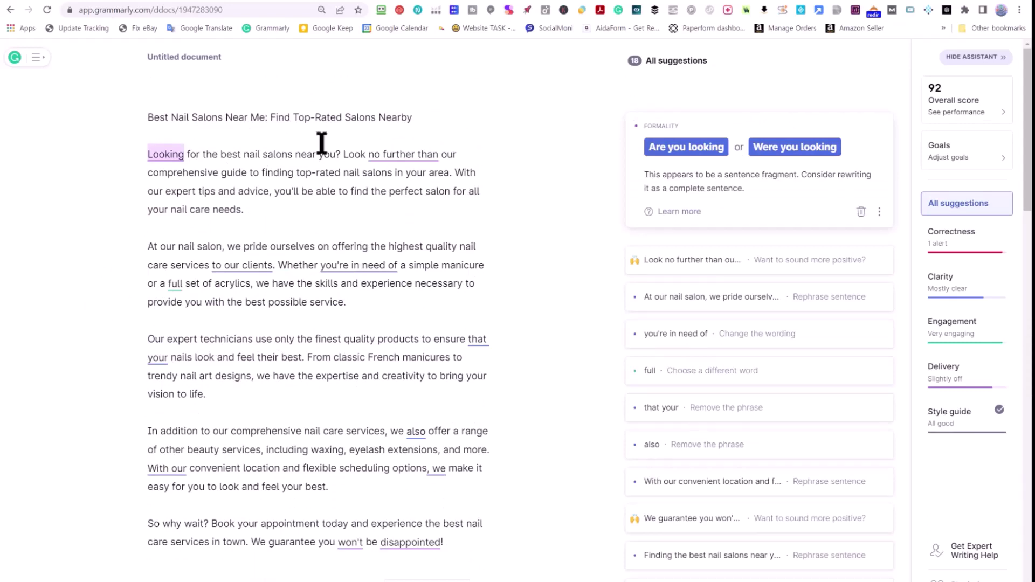
drag(476, 115, 139, 113)
key(ctrl+alt+1)
click(309, 228)
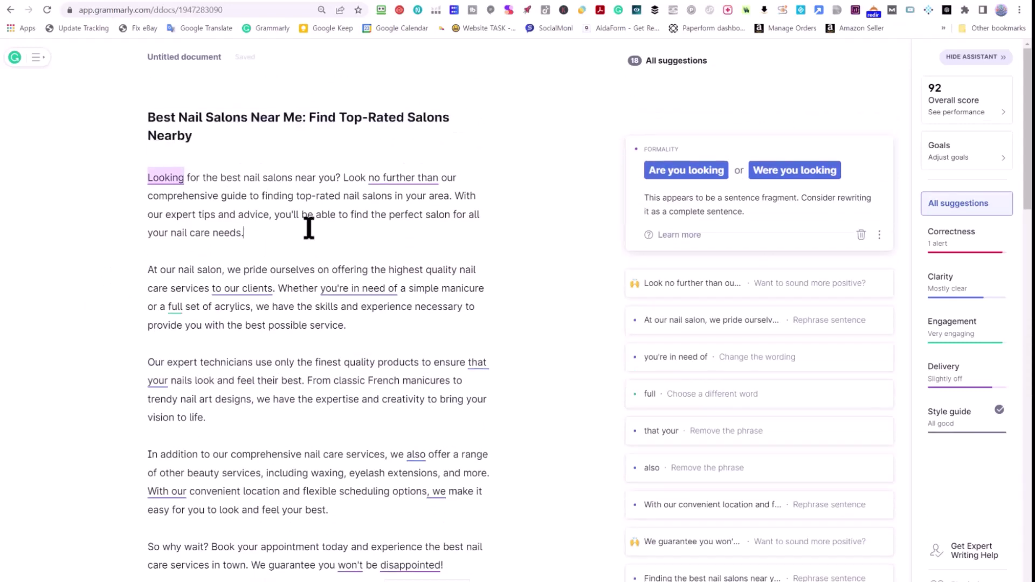
Switch to the Articles spreadsheet and copy the keyword "Nail Salons near me" from C49
scroll(419, 253, down, 3)
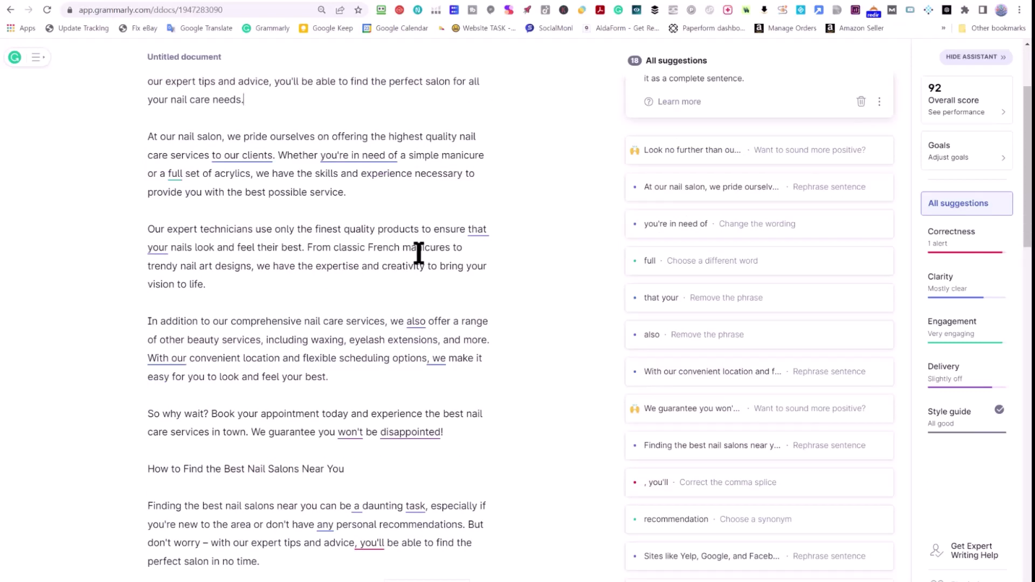
key(ctrl+Tab)
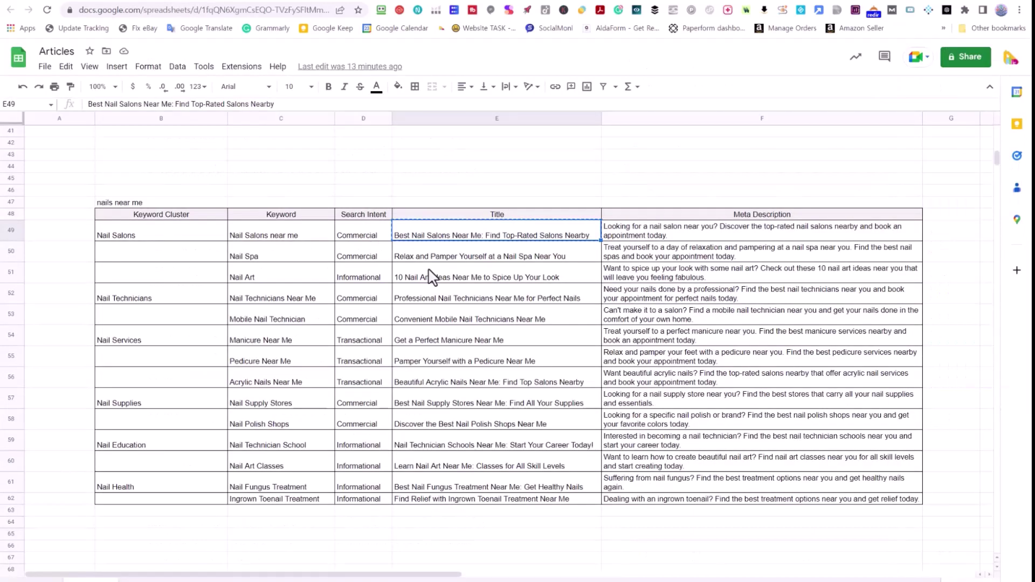
click(279, 237)
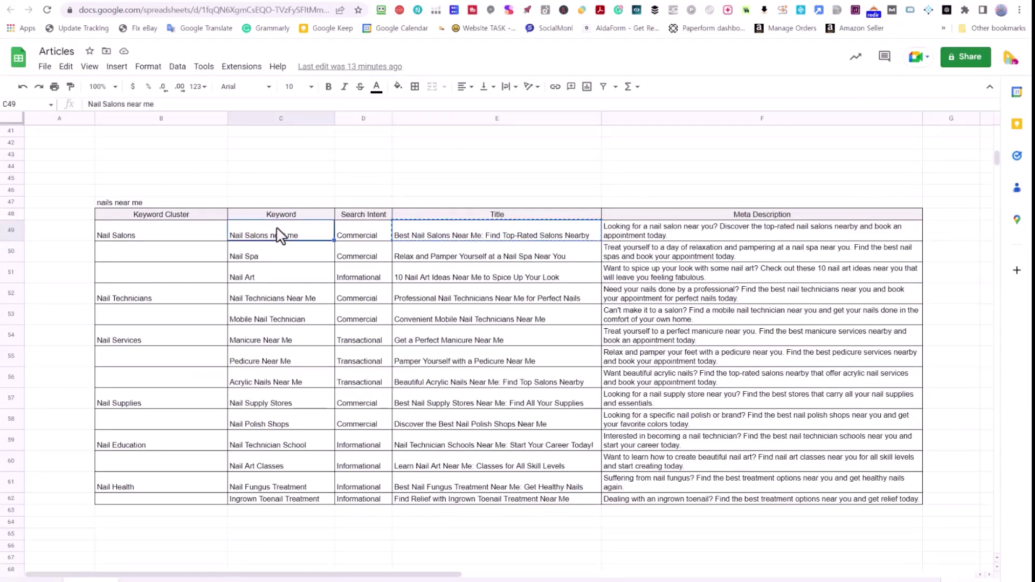
key(ctrl+c)
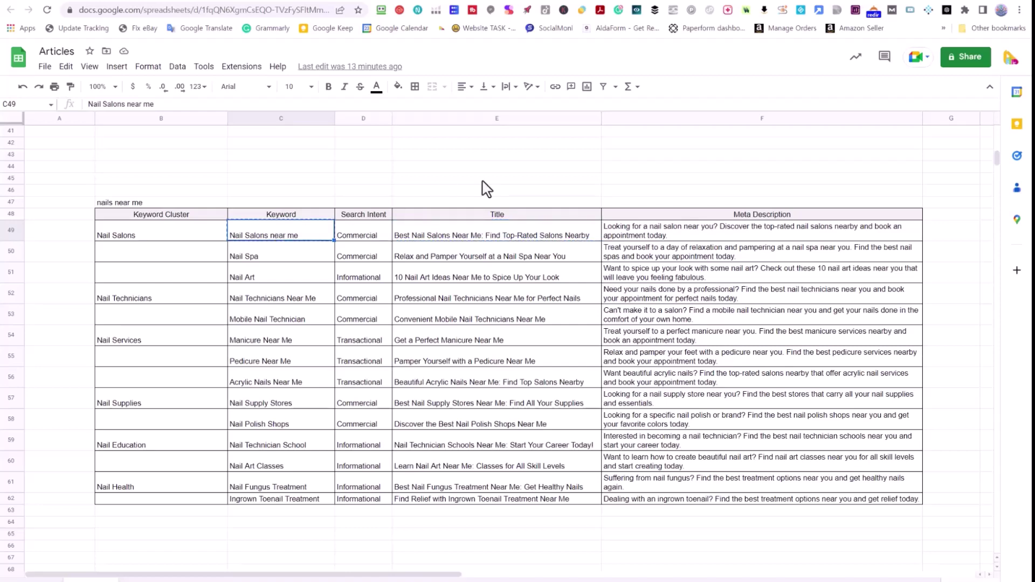
In the Grammarly article, add "Nail Salons near me - " before the opening sentence and search the text for that keyword
key(ctrl+Tab)
key(ctrl+f)
key(ctrl+v)
key(Return)
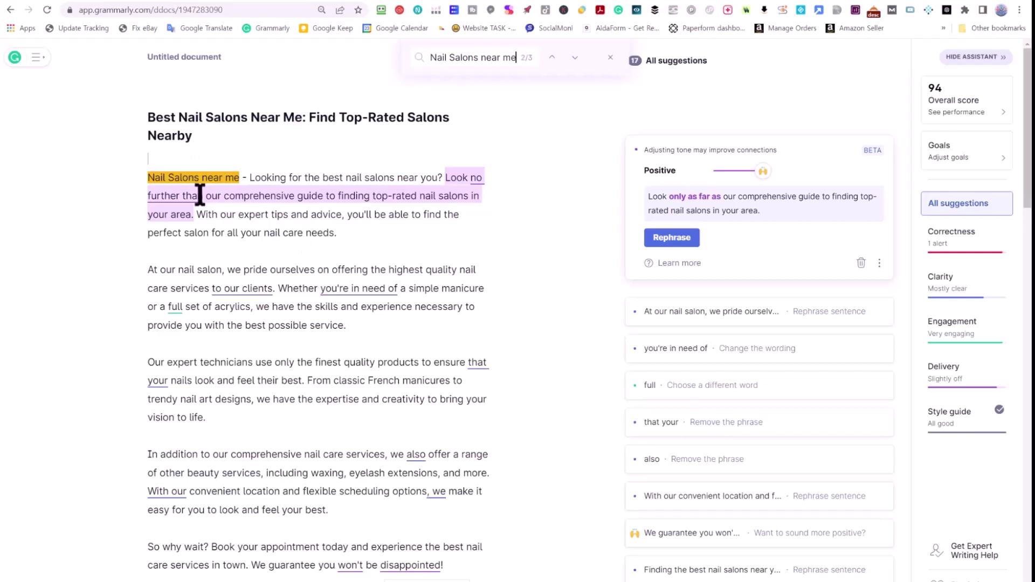
Go to the next keyword match, then append "- Nail Salons near me" to the end of the article's last sentence
key(Return)
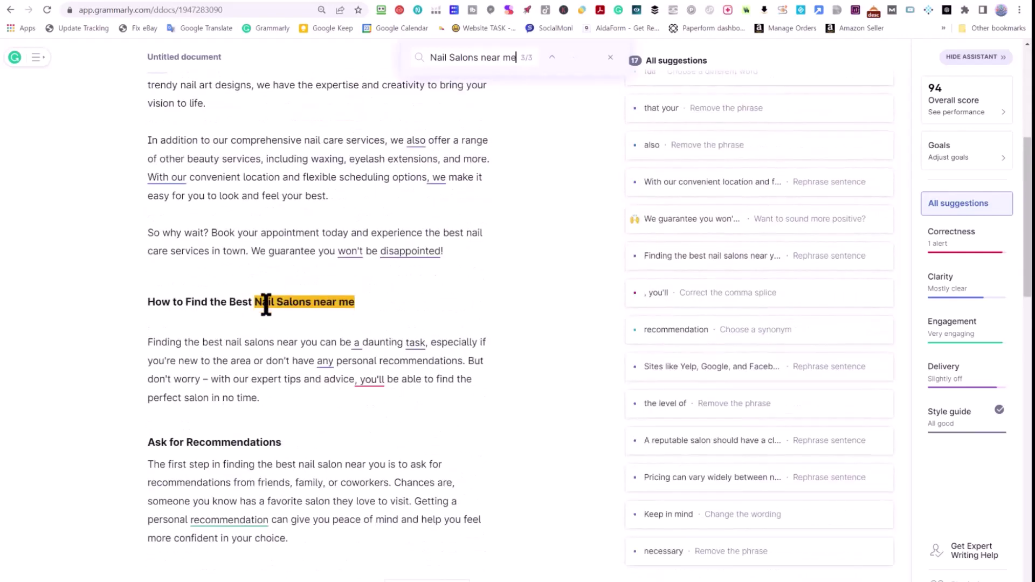
scroll(431, 286, down, 8)
scroll(428, 284, down, 10)
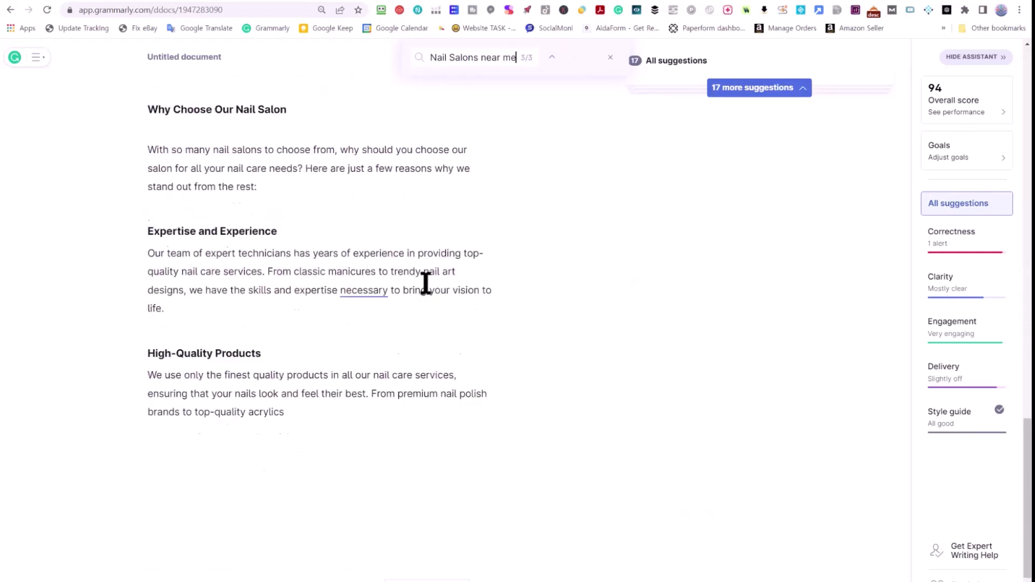
click(322, 373)
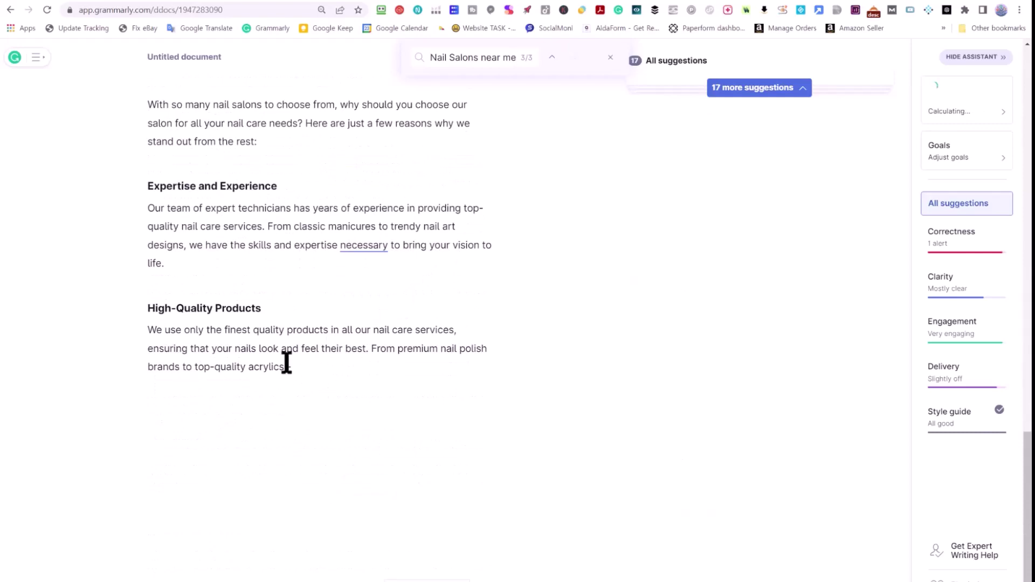
text(-)
scroll(311, 360, up, 3)
scroll(311, 360, down, 3)
key(ctrl+v)
scroll(328, 369, up, 15)
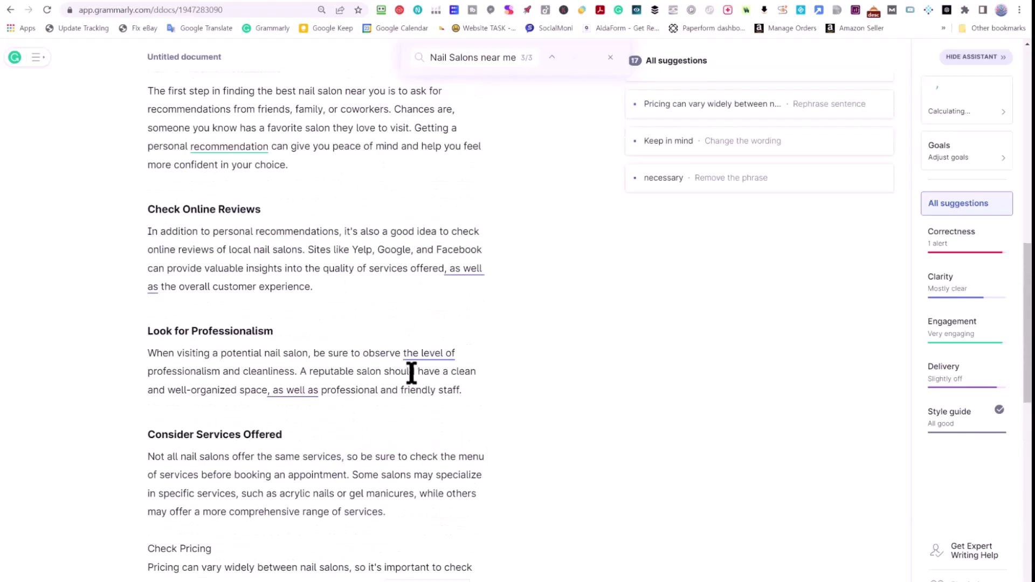
scroll(411, 373, up, 15)
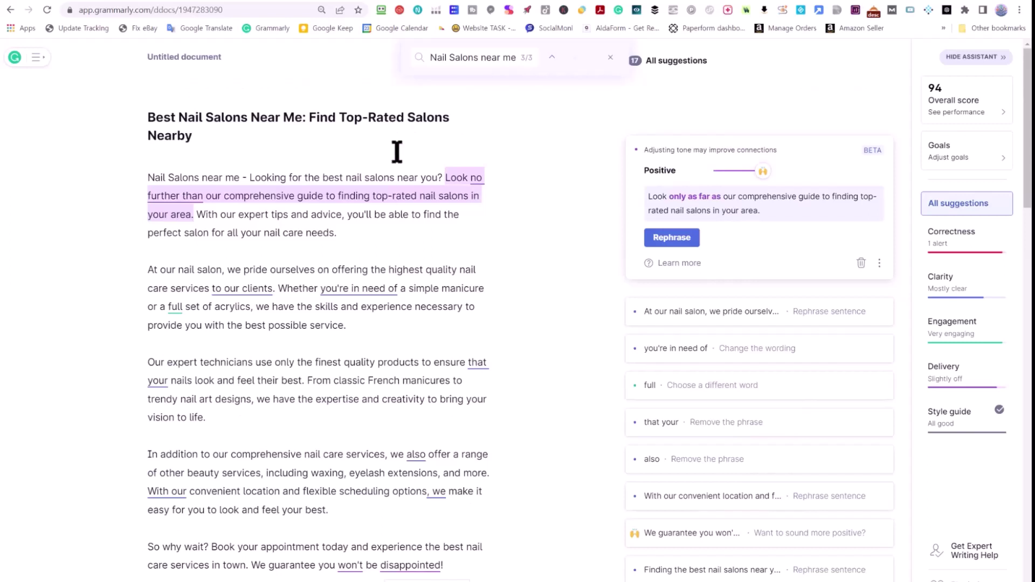
triple_click(458, 58)
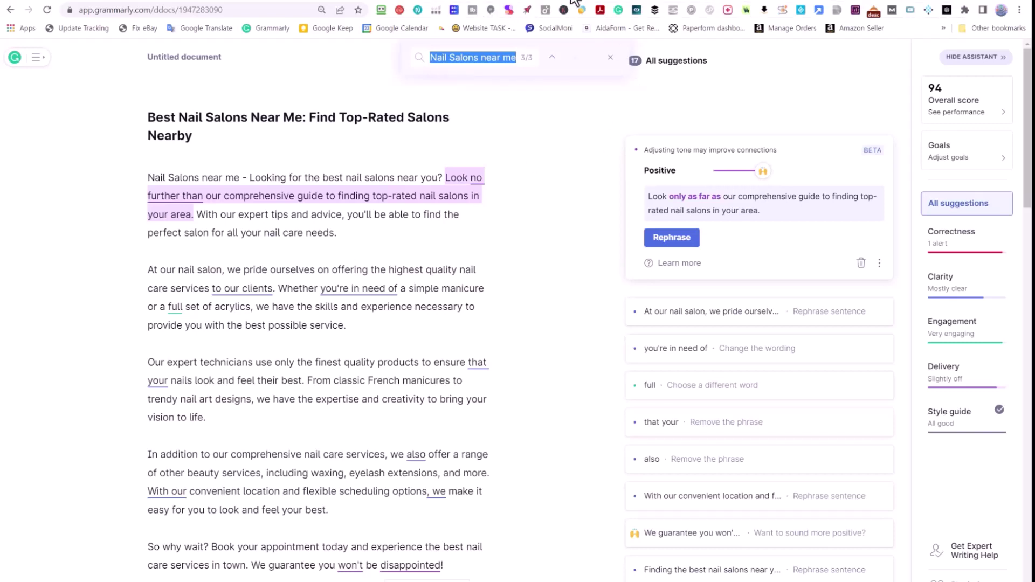
Switch to ChatGPT, start a new chat and look through the AIPRM public prompts
click(685, 3)
scroll(347, 211, up, 3)
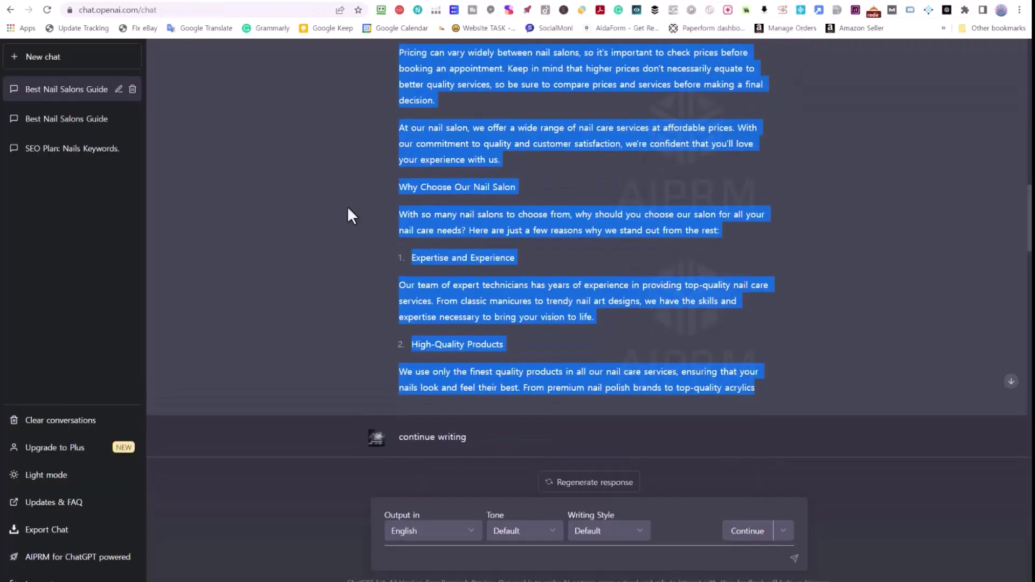
click(86, 151)
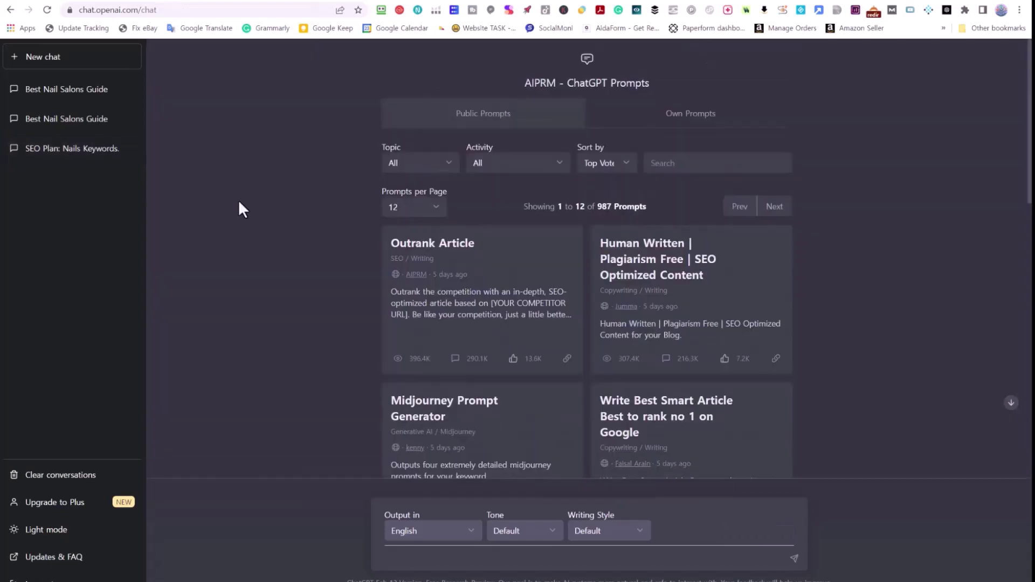
scroll(238, 200, down, 3)
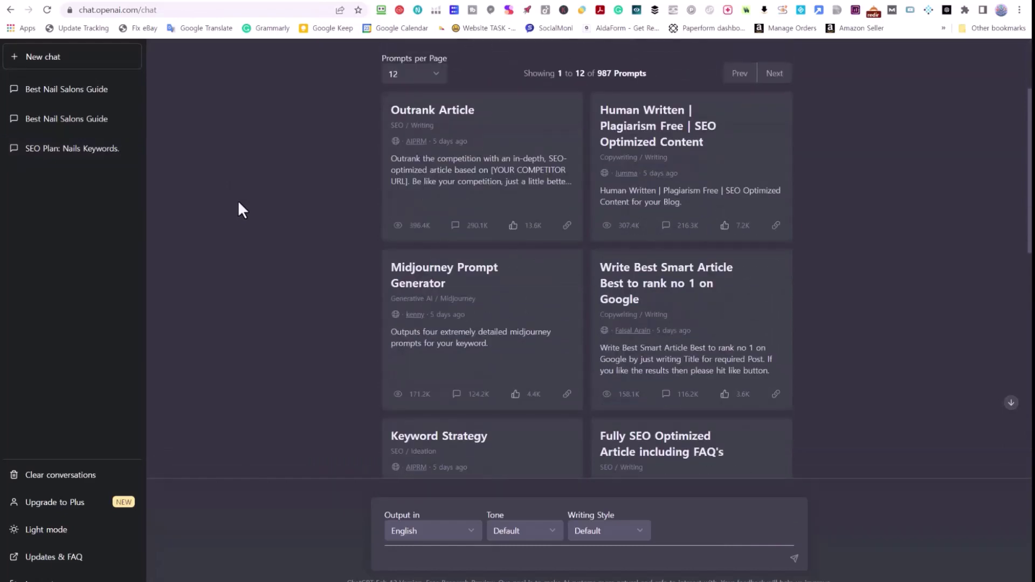
scroll(237, 201, down, 9)
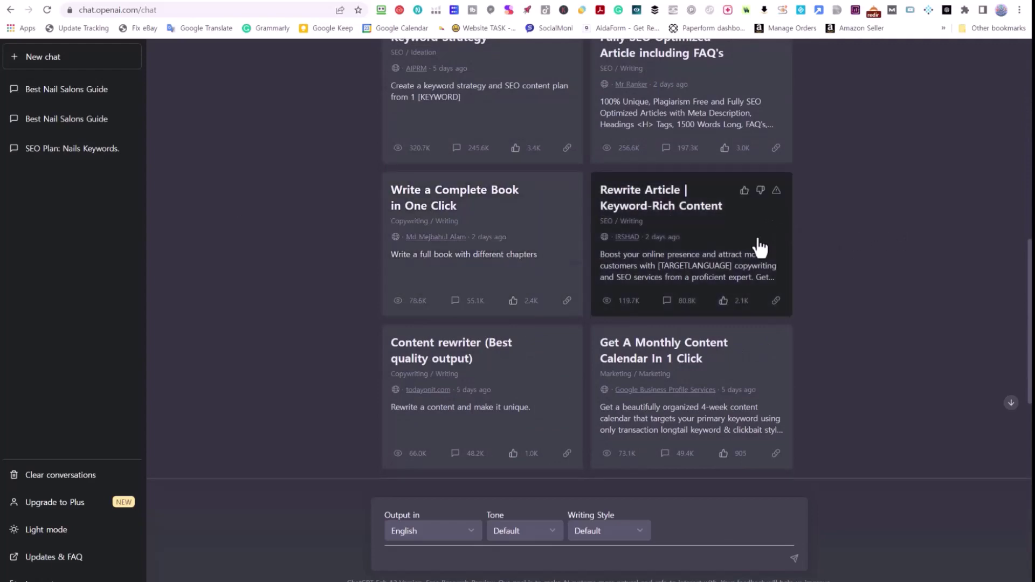
scroll(888, 245, down, 2)
scroll(889, 245, up, 13)
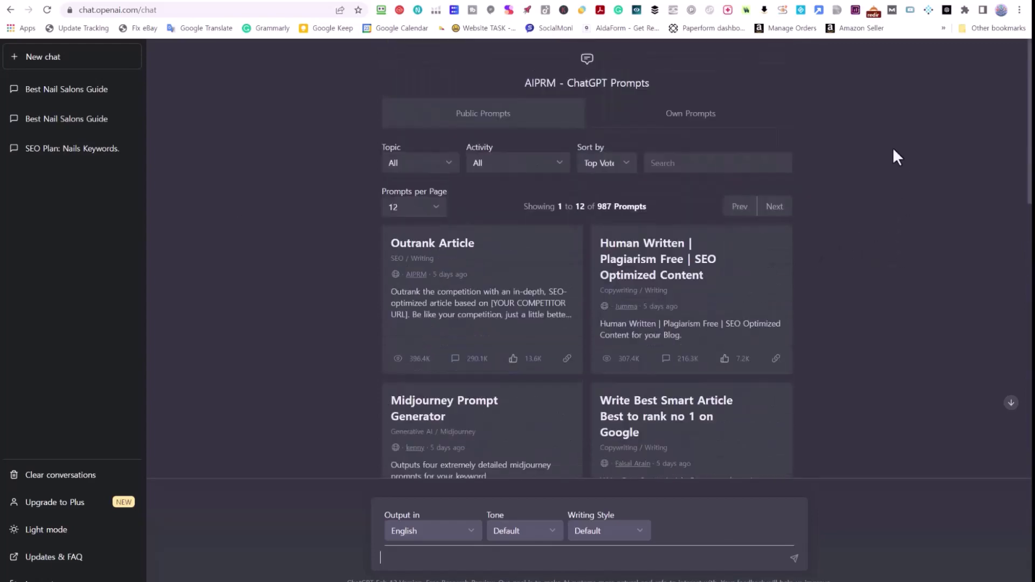
Switch to Ahrefs, open the "nails near me" keyword overview and examine the ranking spafinder.com manicure and pedicure page
key(ctrl+Tab)
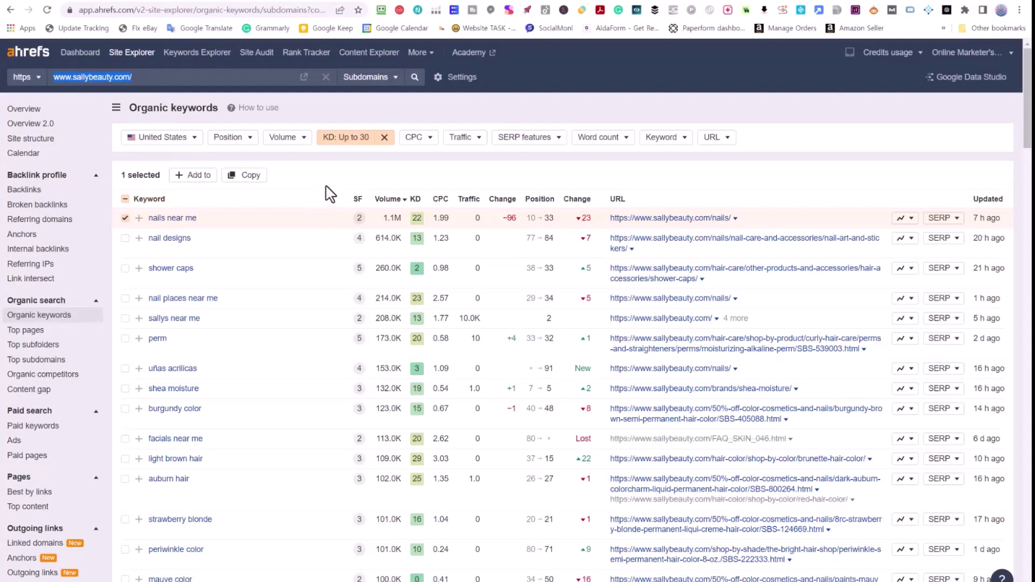
click(181, 222)
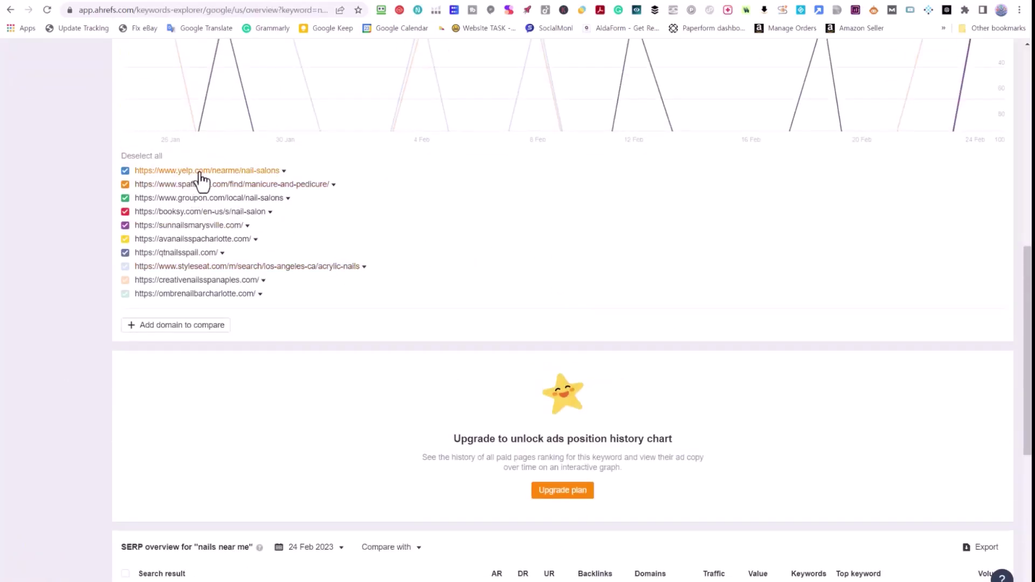
click(228, 184)
scroll(108, 264, down, 10)
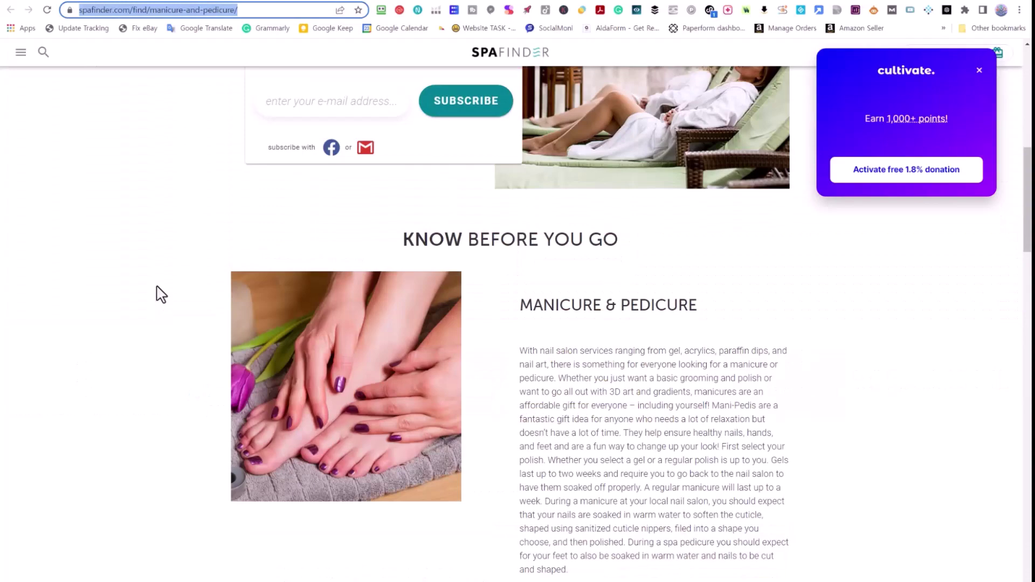
scroll(161, 295, down, 5)
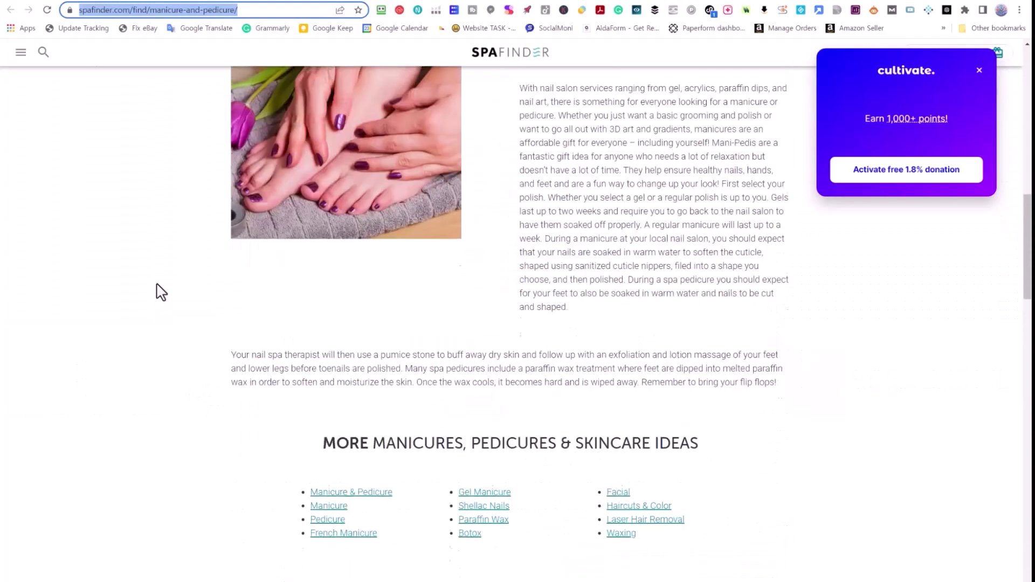
scroll(156, 286, up, 15)
key(ctrl+w)
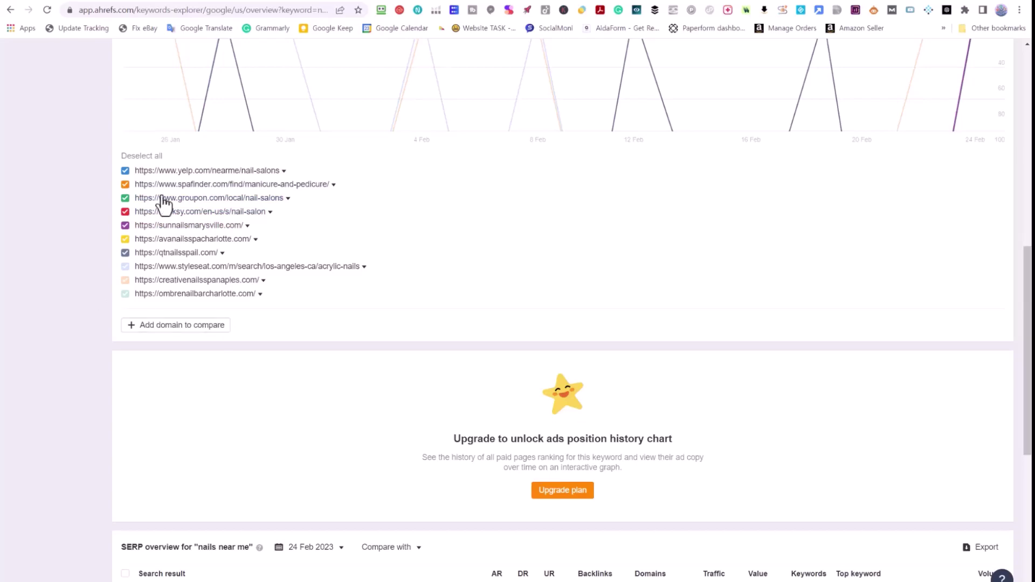
scroll(58, 282, up, 10)
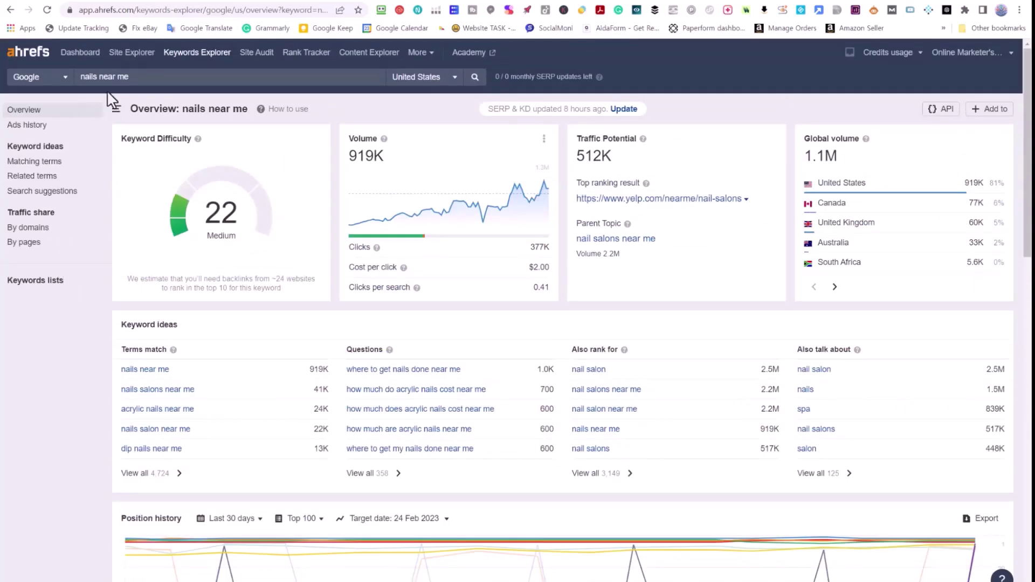
Return to the organic keywords of sallybeauty.com, limit keyword difficulty to 20 and open the overview for "nail designs"
click(10, 10)
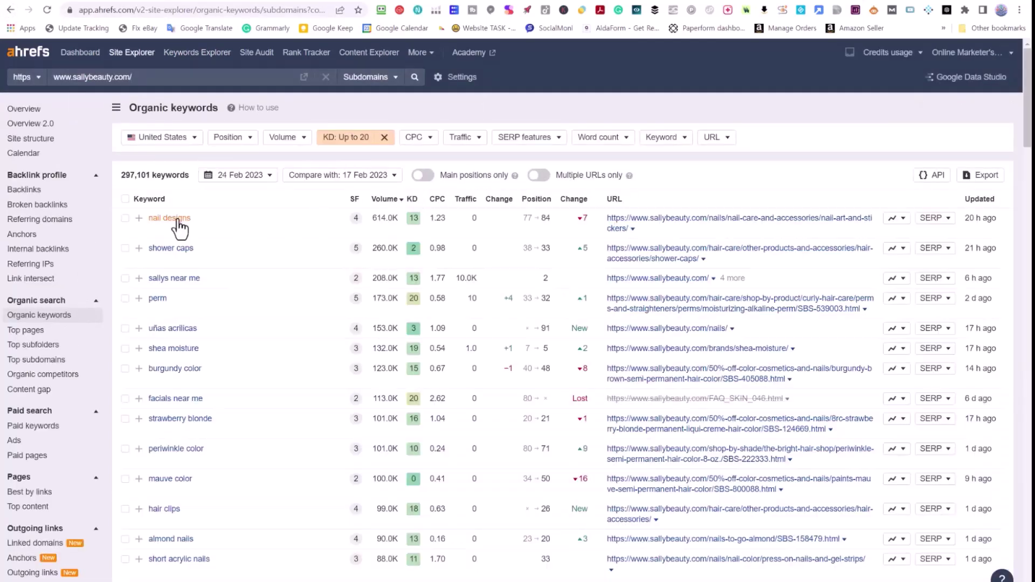
click(177, 219)
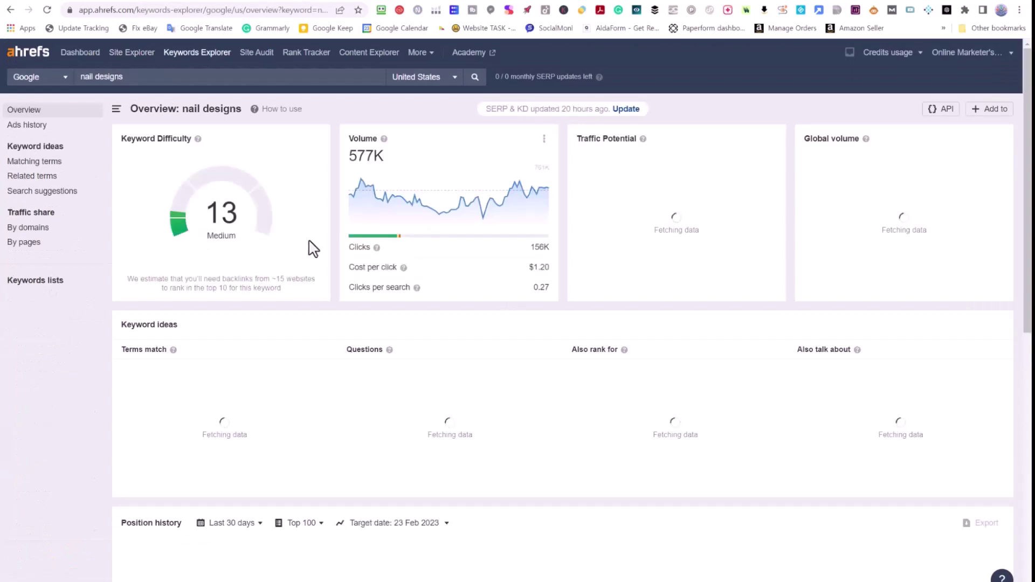
scroll(207, 322, down, 7)
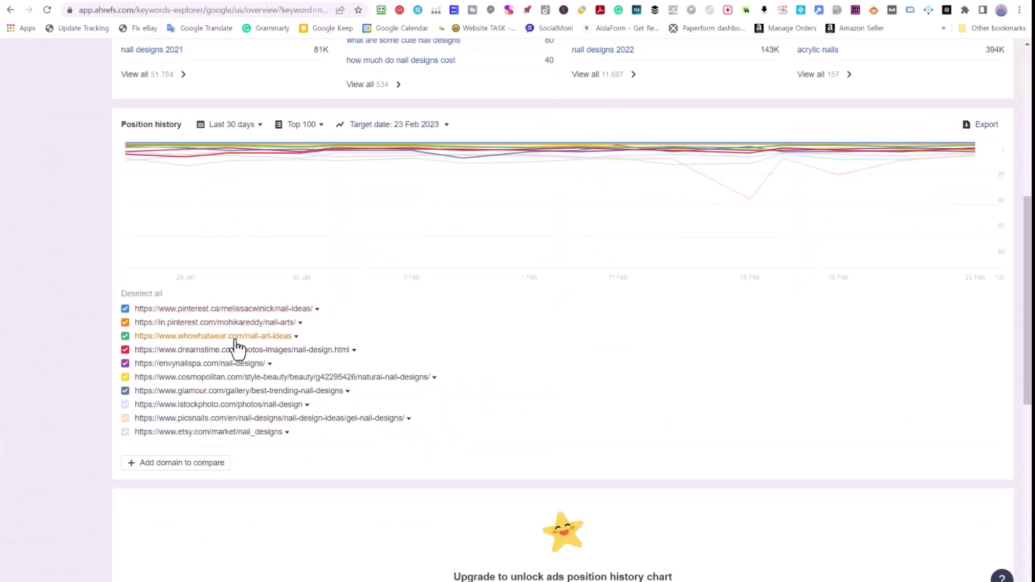
Open the ranking whowhatwear.com/nail-art-ideas article and copy its page address
click(261, 337)
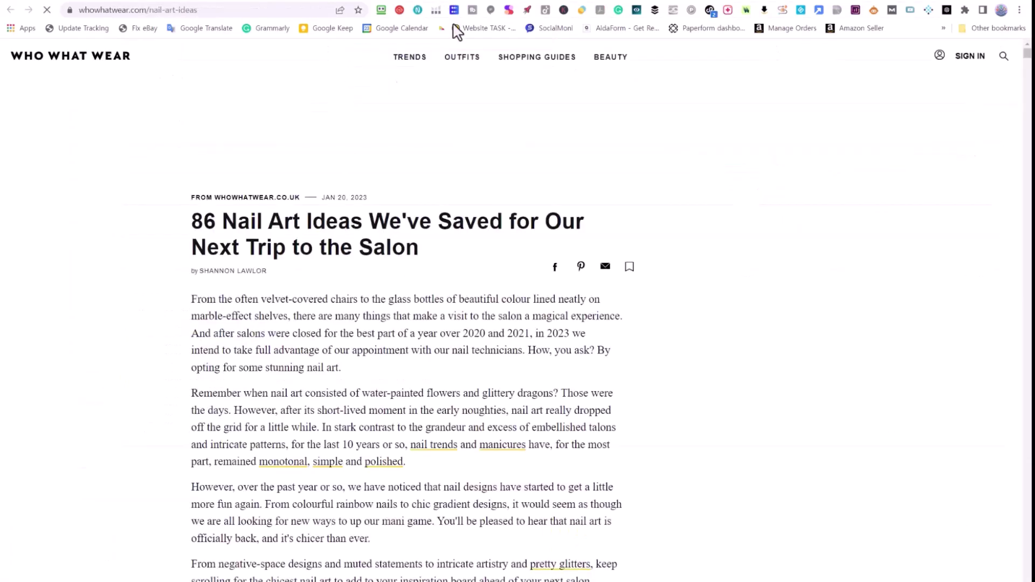
scroll(422, 281, down, 10)
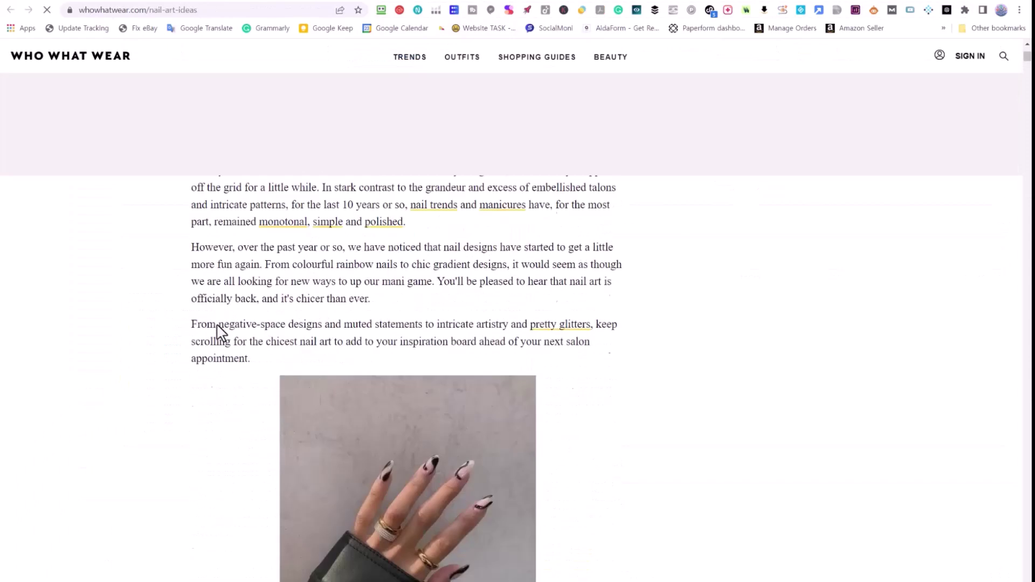
click(243, 10)
key(ctrl+c)
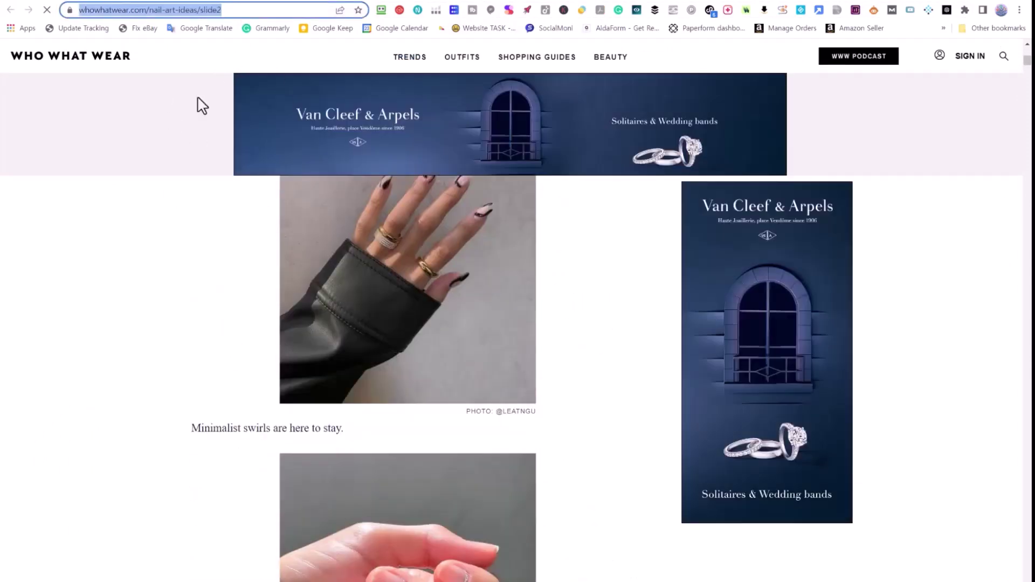
scroll(167, 291, down, 15)
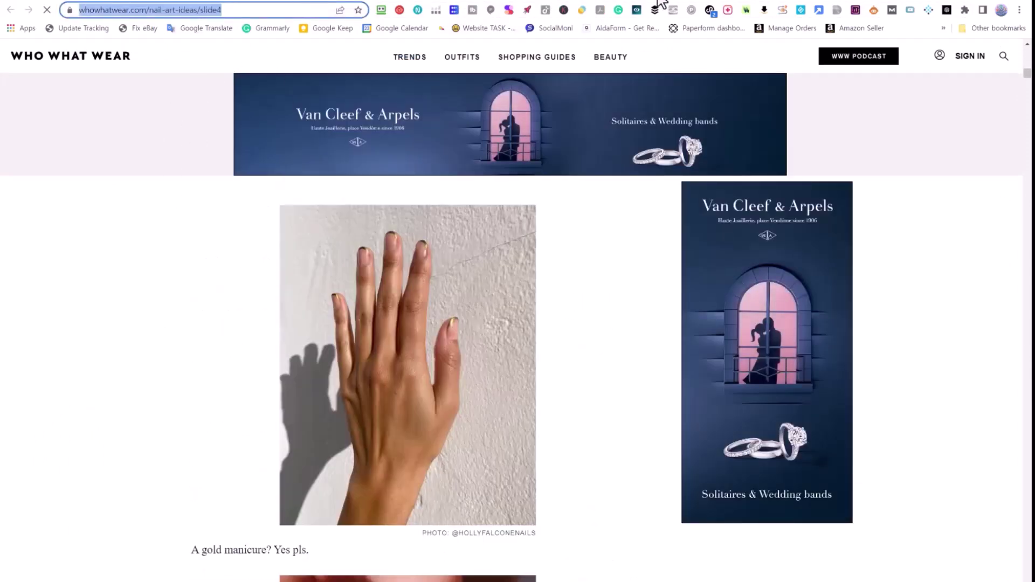
click(695, 4)
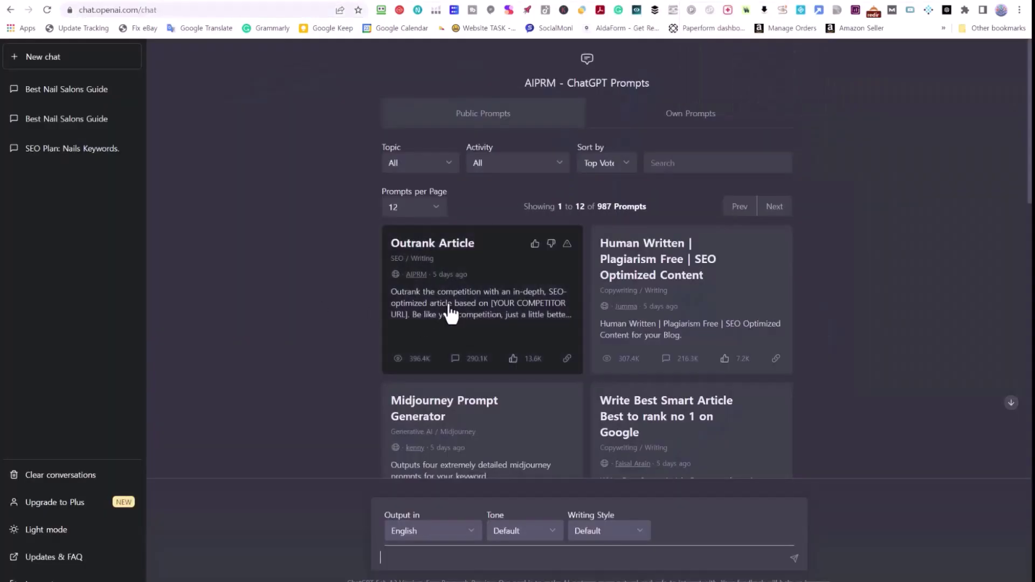
click(516, 301)
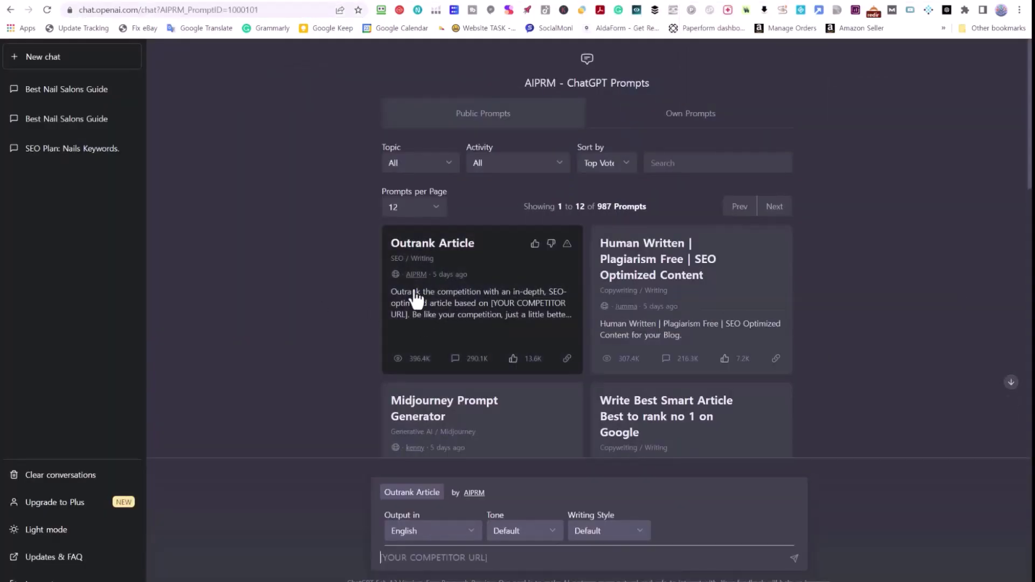
key(ctrl+v)
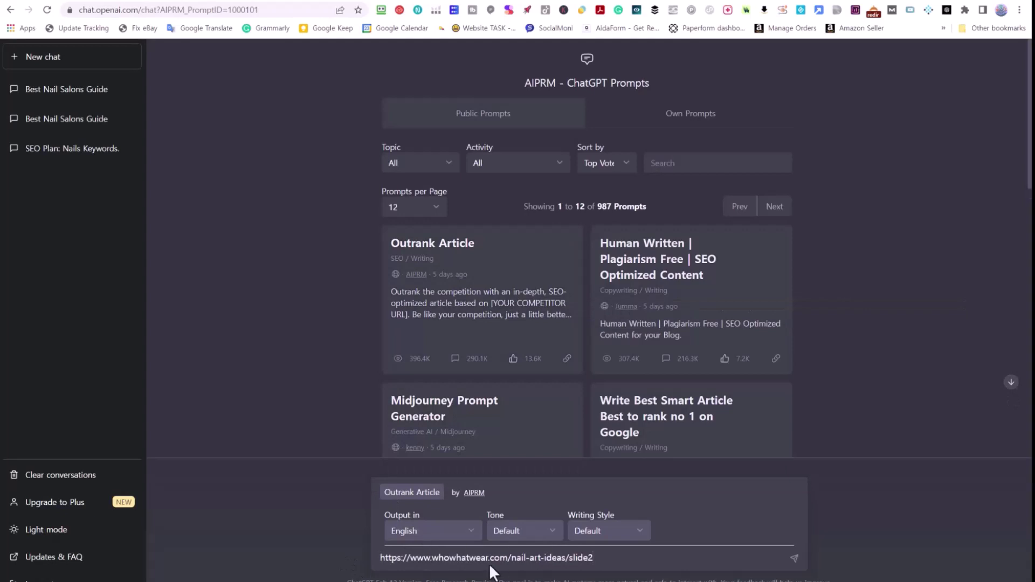
key(Return)
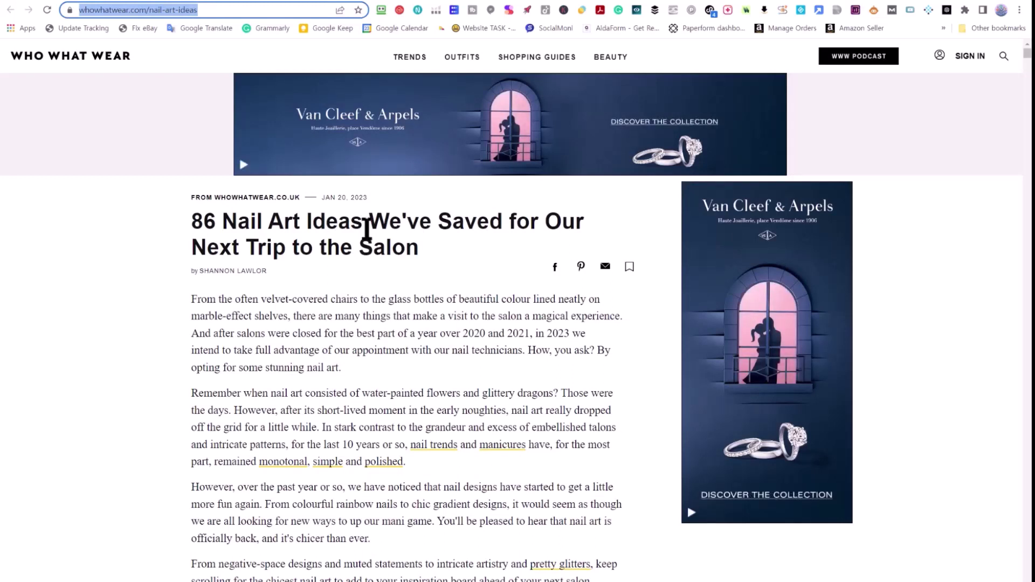
Copy the generated nail art article from its title through the conclusion paragraph into a new Grammarly document
click(739, 2)
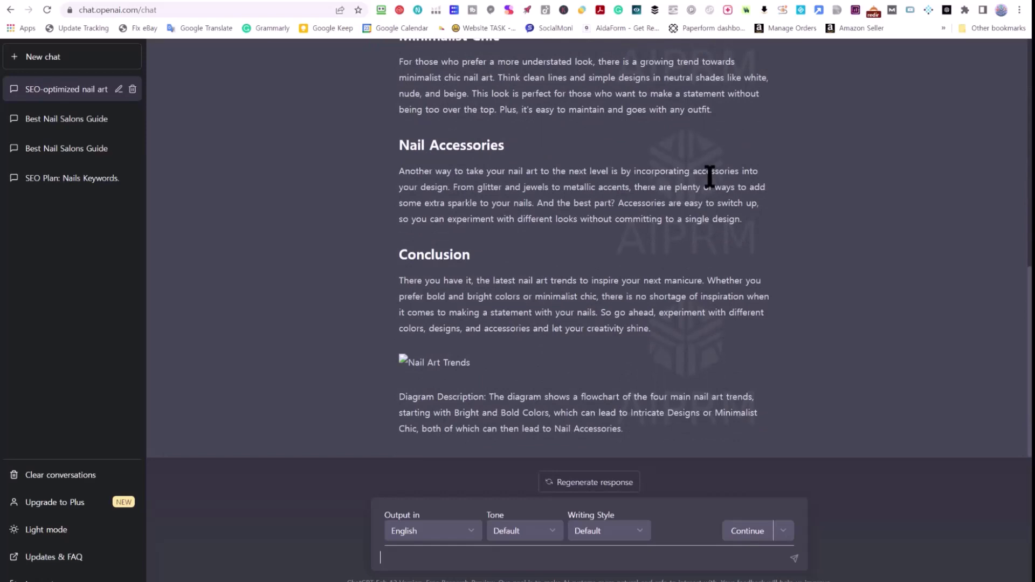
scroll(635, 257, up, 15)
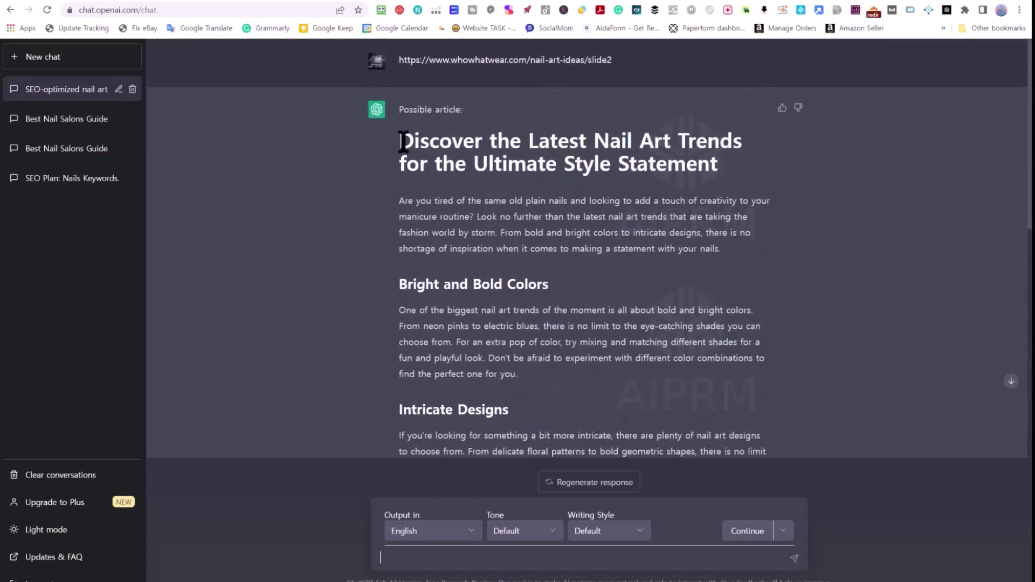
drag(399, 140, 652, 329)
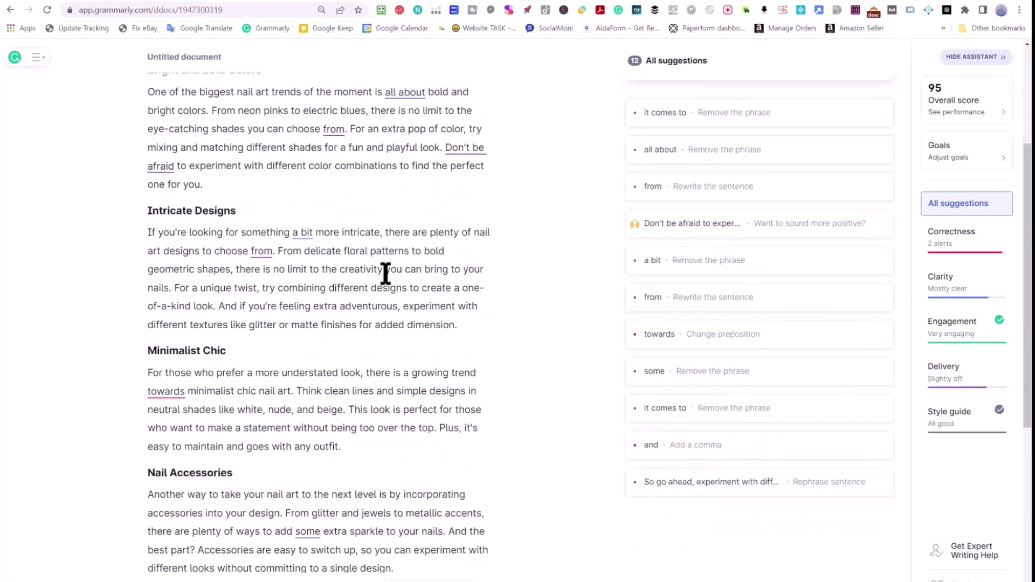
scroll(386, 273, down, 5)
click(444, 570)
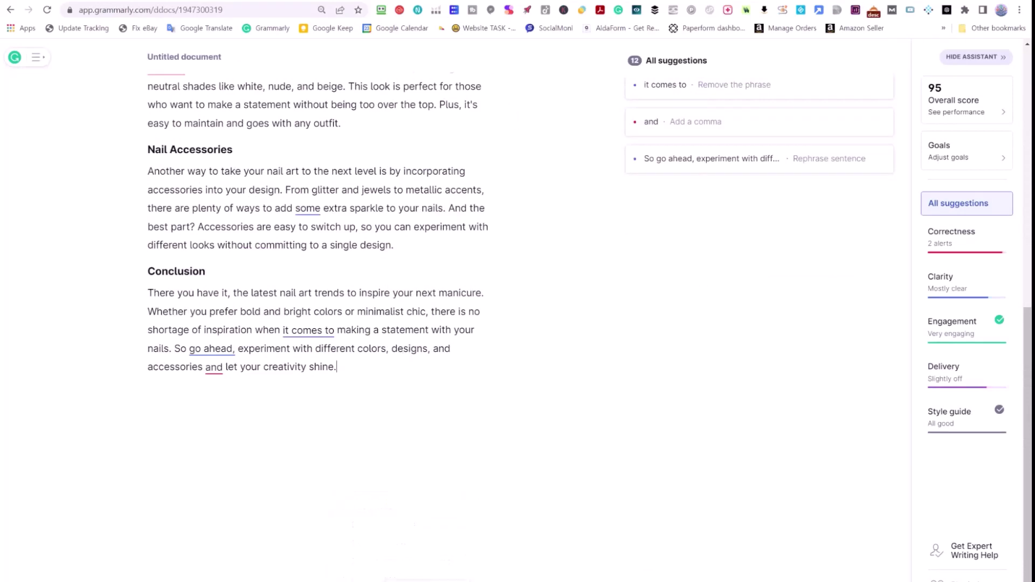
Switch to ChatGPT and copy the expanded nail art article through the final nail care tip, leaving out the incomplete closing sentence
key(alt+Tab)
click(255, 382)
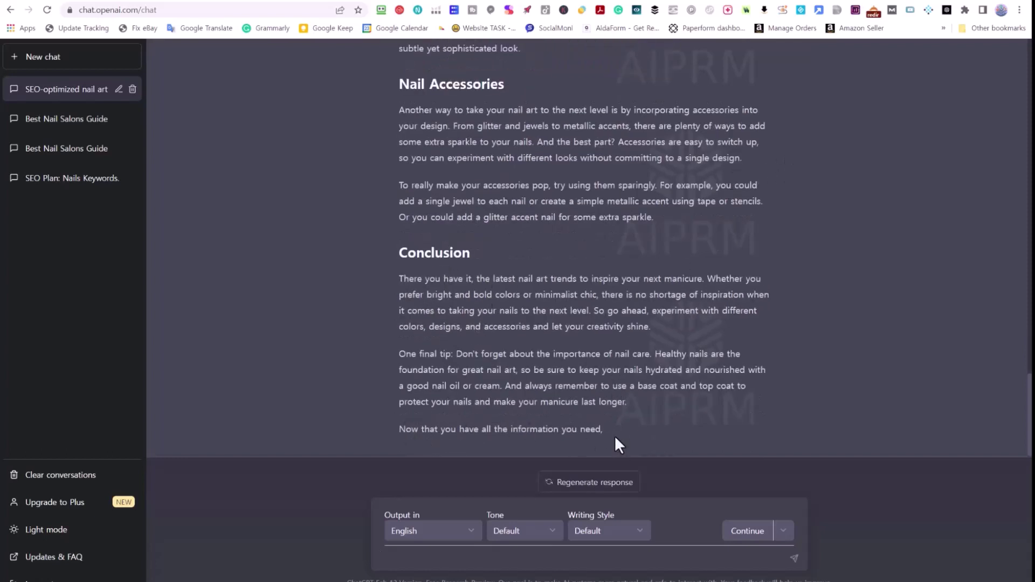
drag(615, 435, 395, 432)
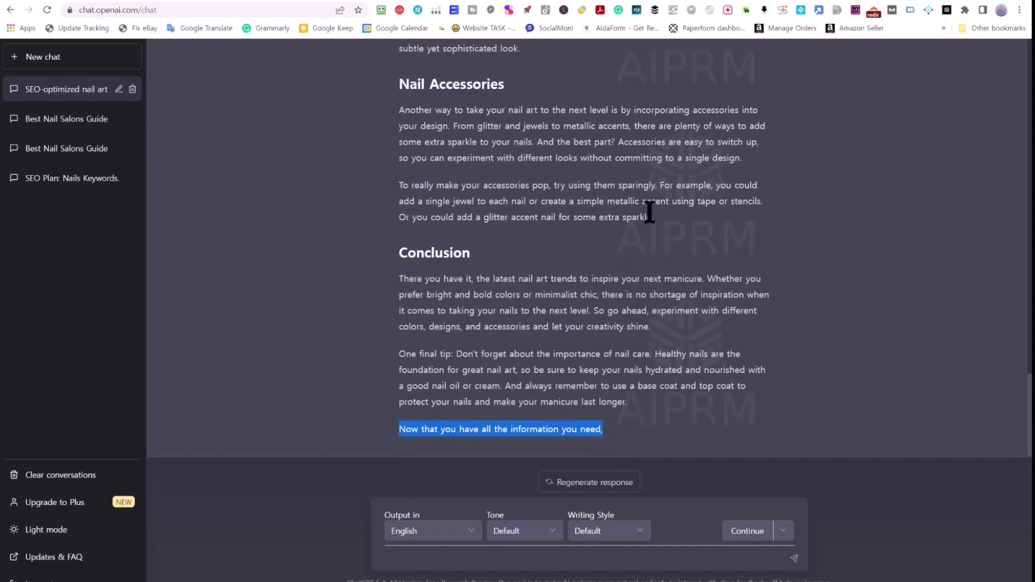
scroll(650, 213, up, 20)
drag(399, 185, 720, 391)
drag(719, 391, 628, 402)
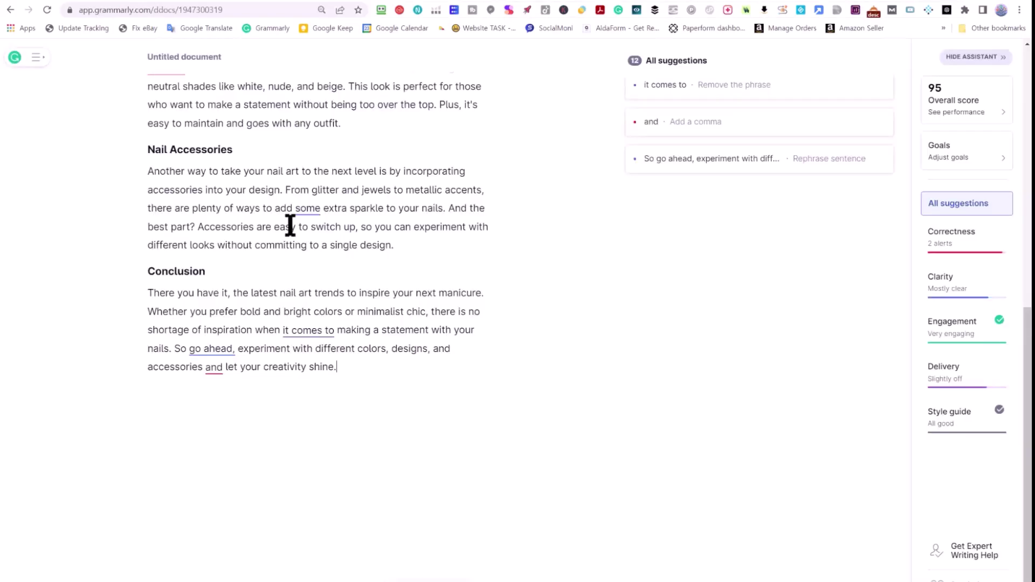
Check the shorter article's word count, place the expanded article in a new Grammarly document and check its word count as well
click(410, 580)
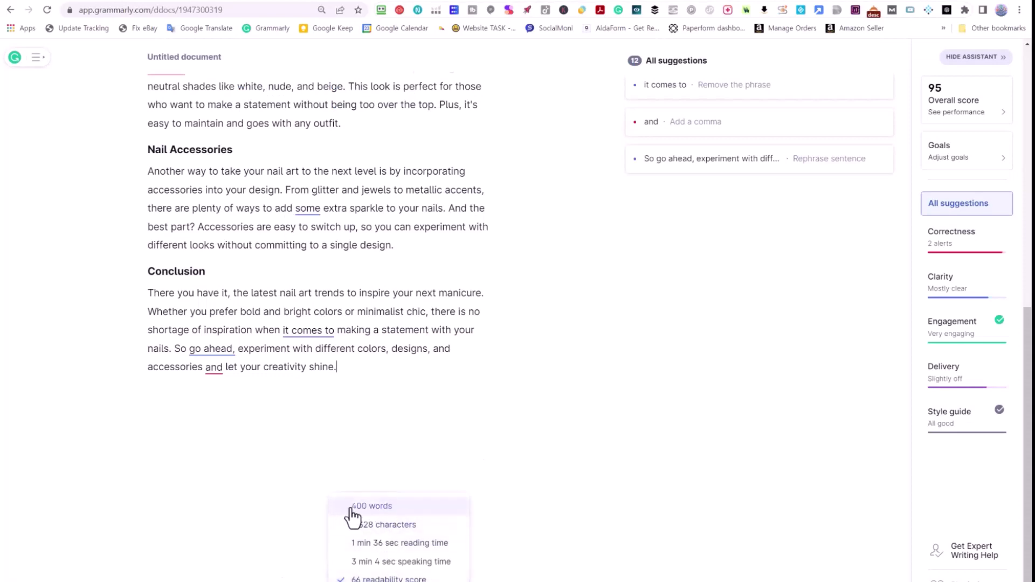
click(264, 297)
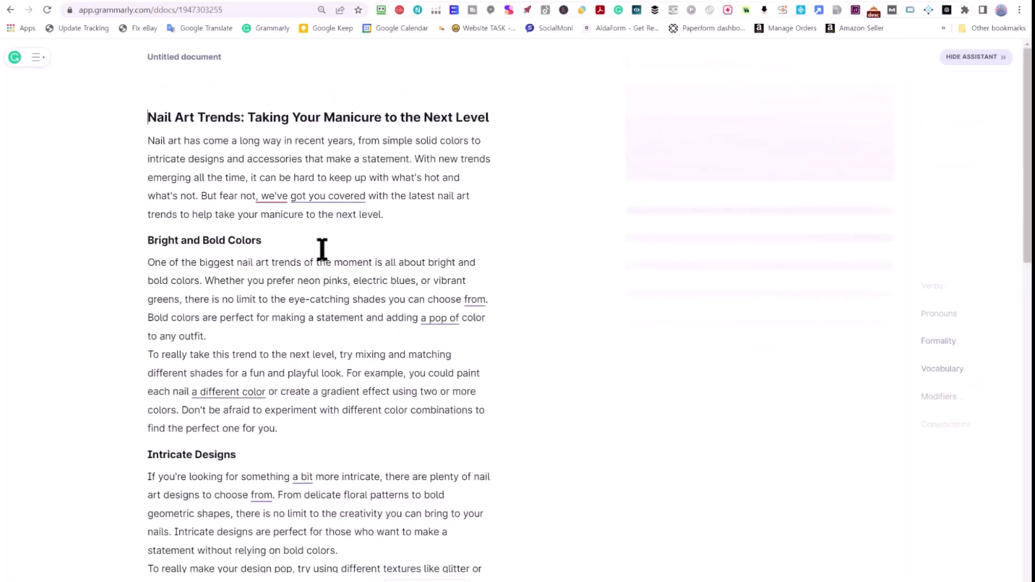
scroll(322, 372, down, 3)
click(402, 577)
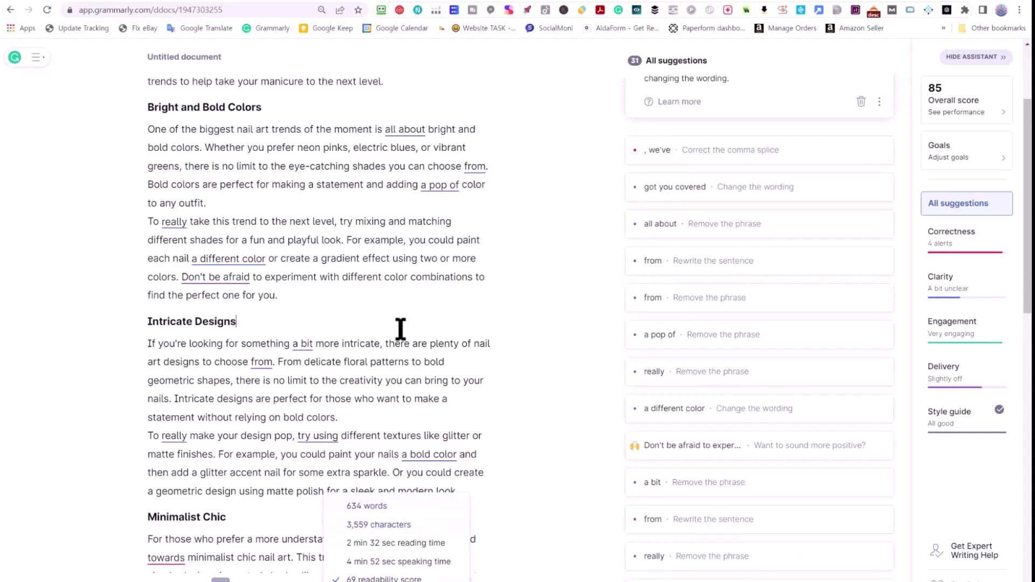
Add the text "FAQ" below the conclusion of the expanded article and format it as a level 2 heading
scroll(399, 329, down, 15)
scroll(380, 365, down, 1)
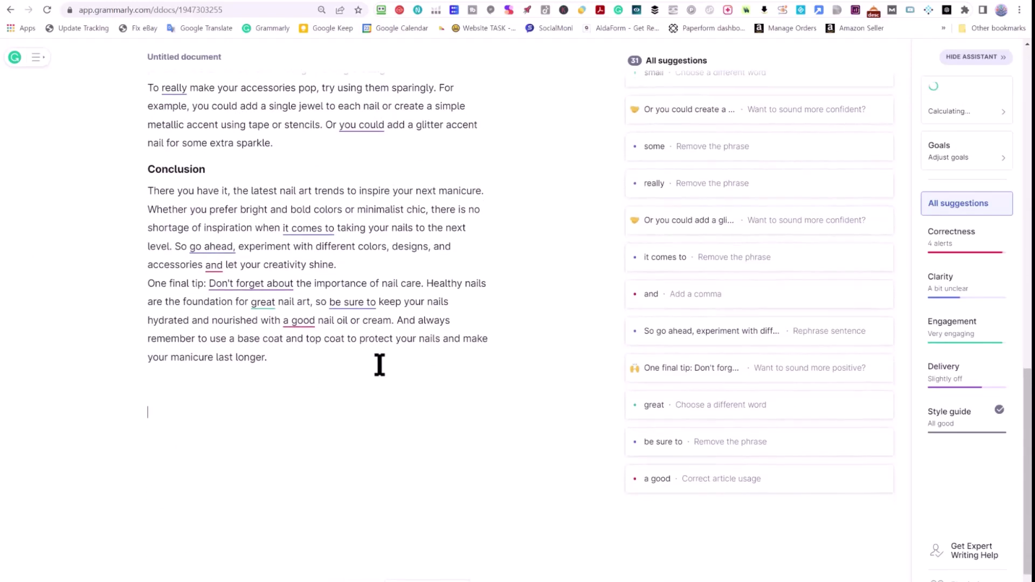
text(FAQ)
key(shift+Home)
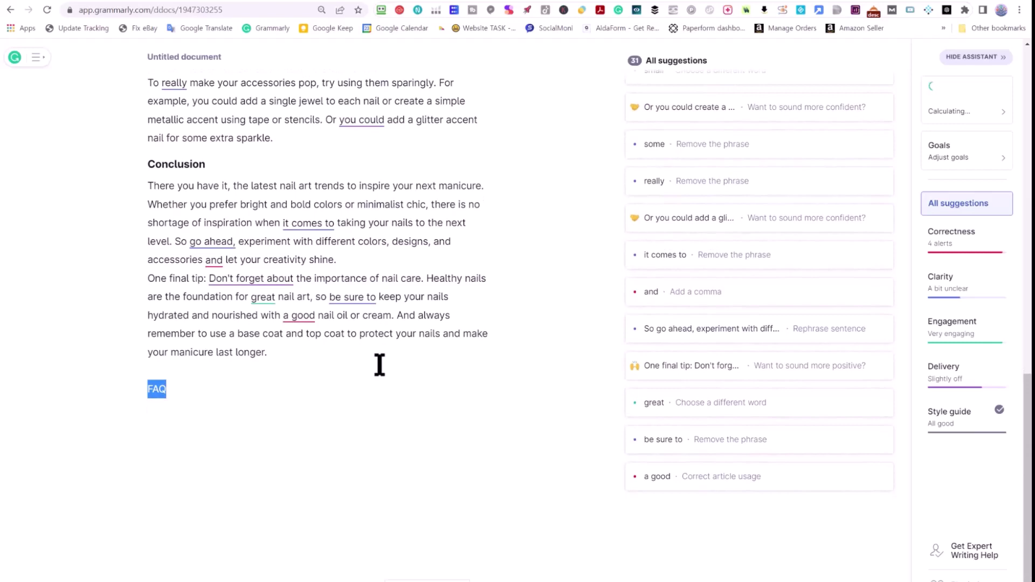
key(ctrl+alt+2)
Insert blank lines before the article's section headings and between the conclusion paragraph and the "One final tip" paragraph
click(324, 368)
click(376, 257)
key(Return)
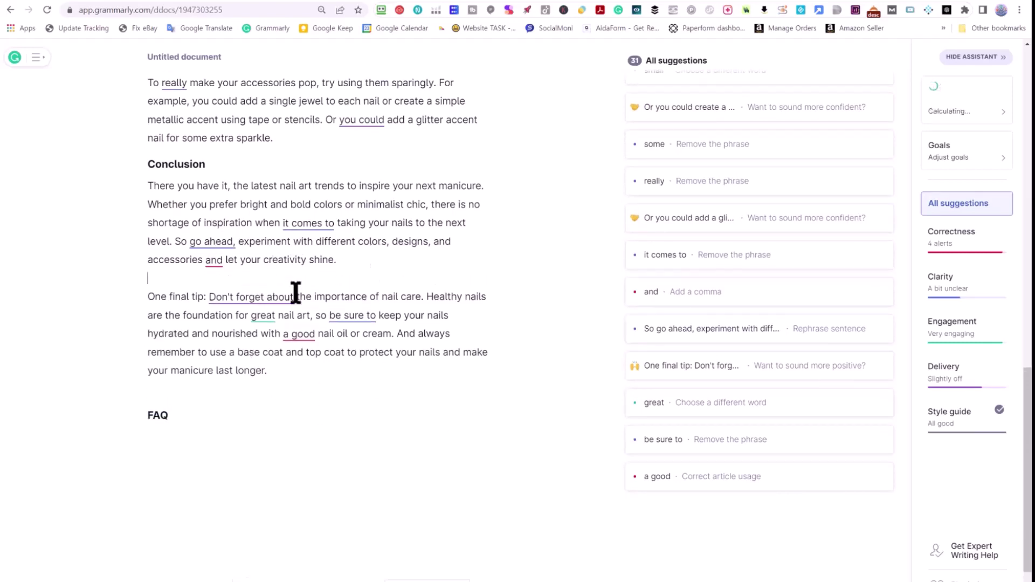
scroll(296, 294, up, 7)
click(473, 344)
key(Return)
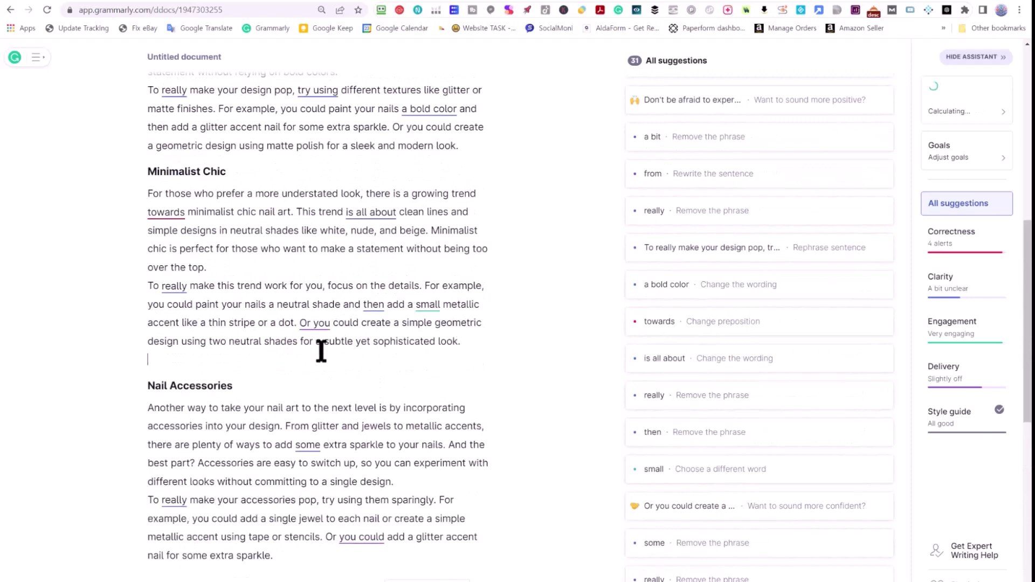
scroll(245, 229, down, 3)
scroll(259, 291, up, 5)
click(469, 251)
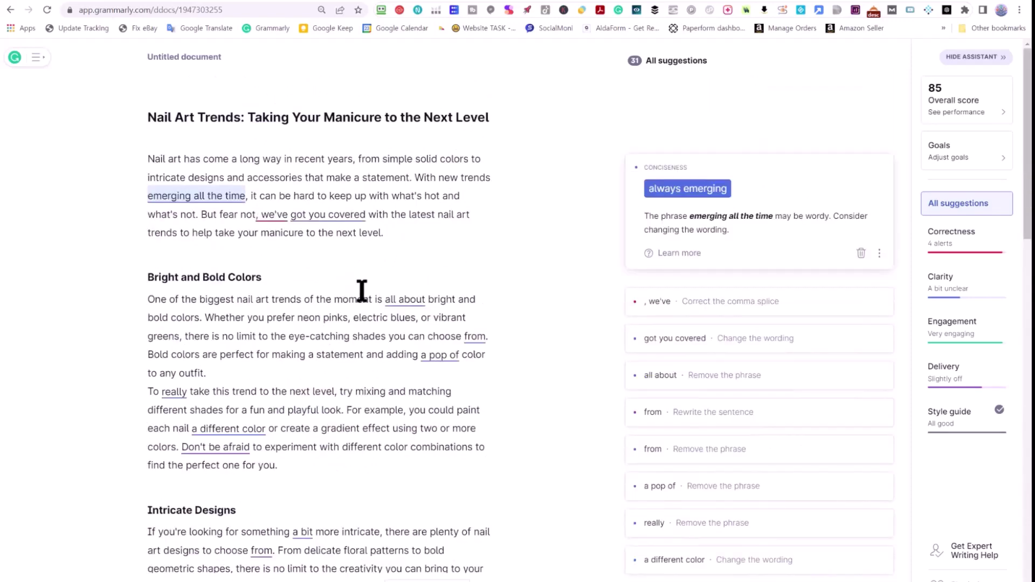
key(Return)
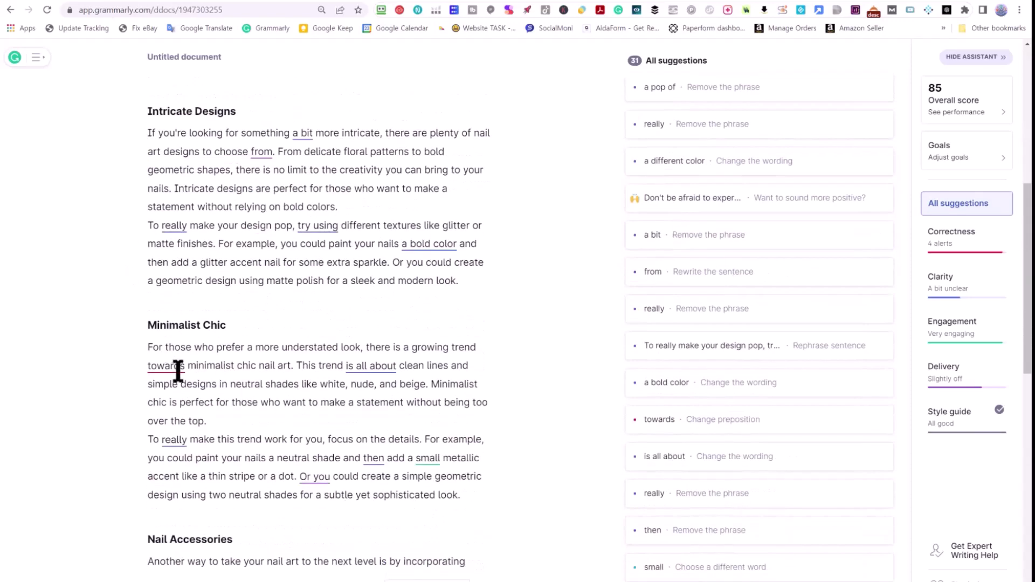
scroll(374, 331, down, 5)
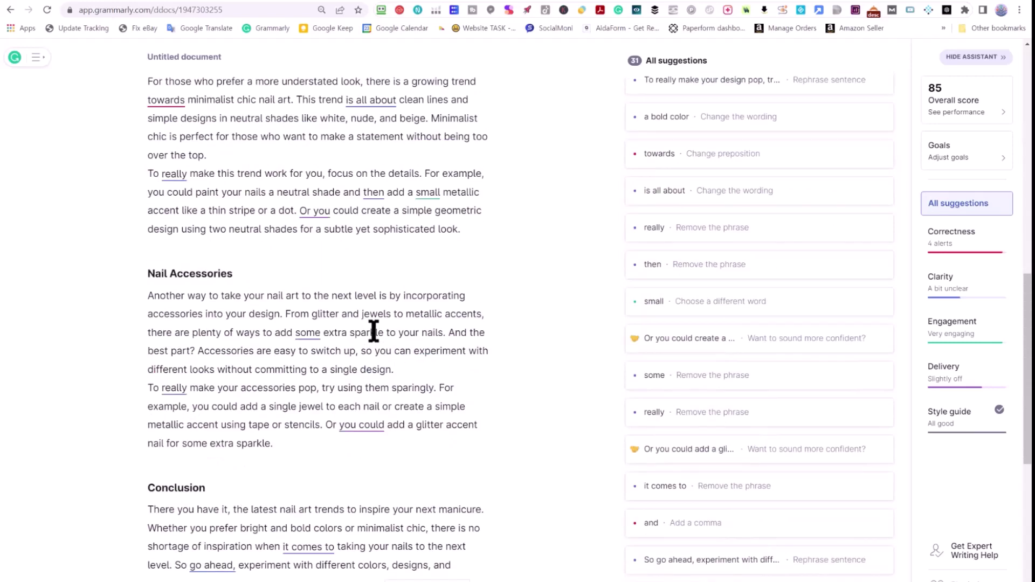
Switch to ChatGPT and search the AIPRM public prompts for "faq" and for "rewrite", looking through the matching prompts
key(ctrl+Tab)
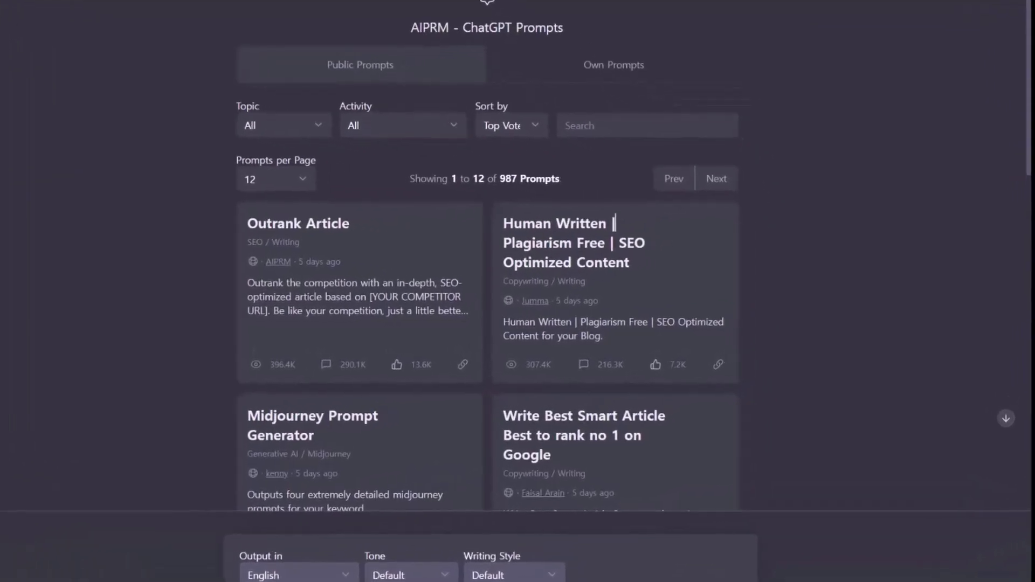
click(653, 125)
text(faq)
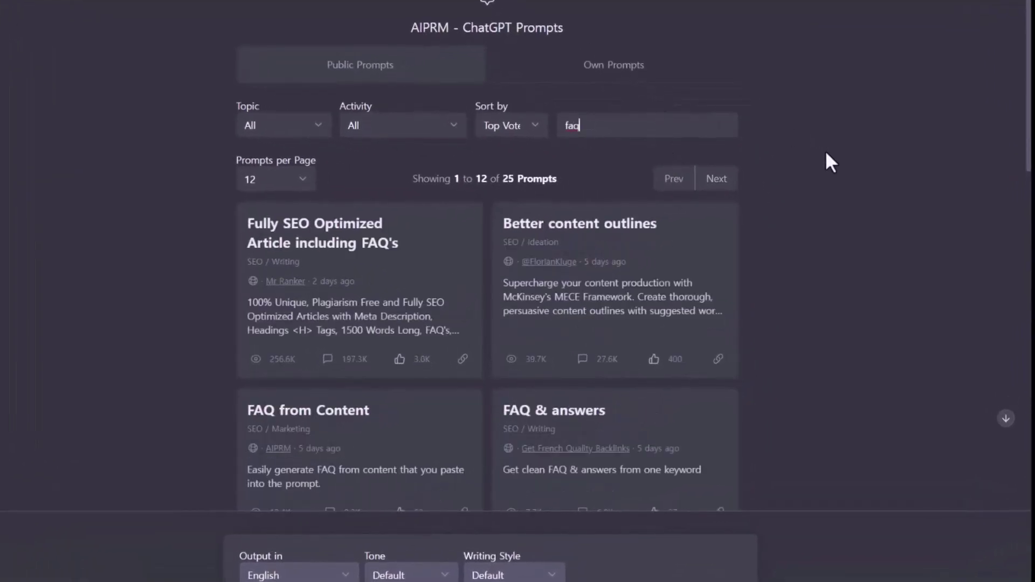
scroll(870, 199, down, 3)
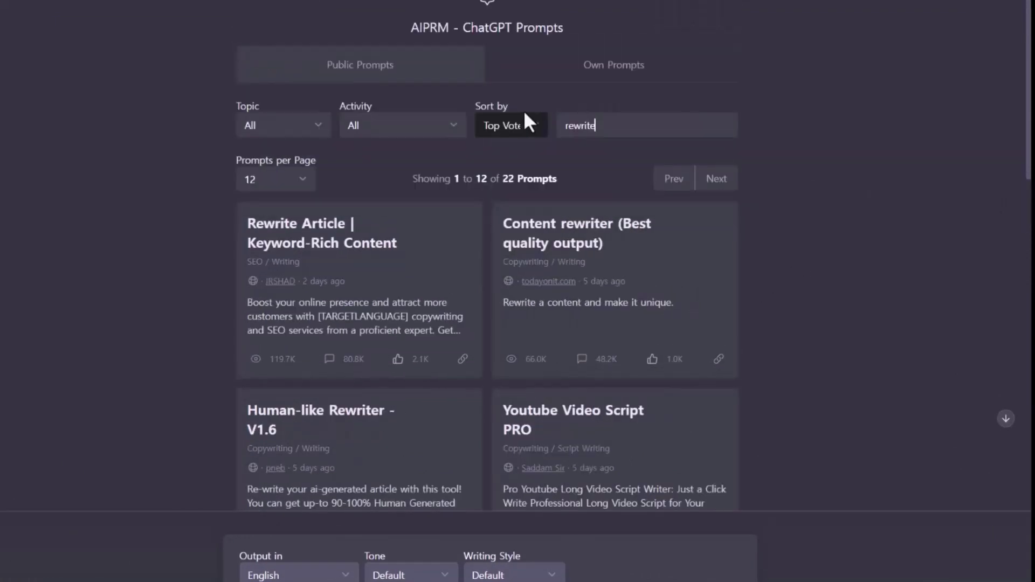
scroll(189, 260, down, 3)
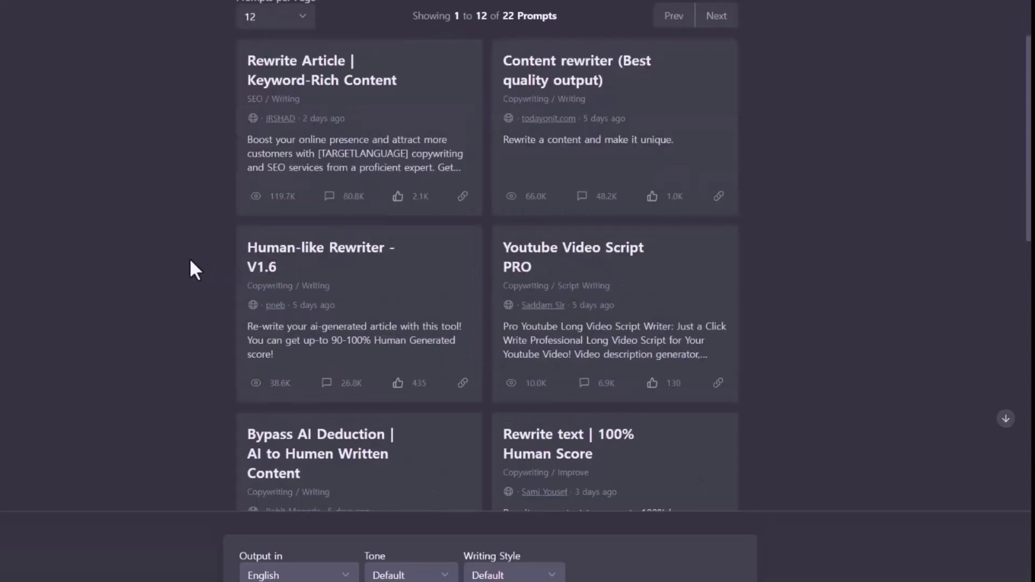
scroll(190, 260, up, 3)
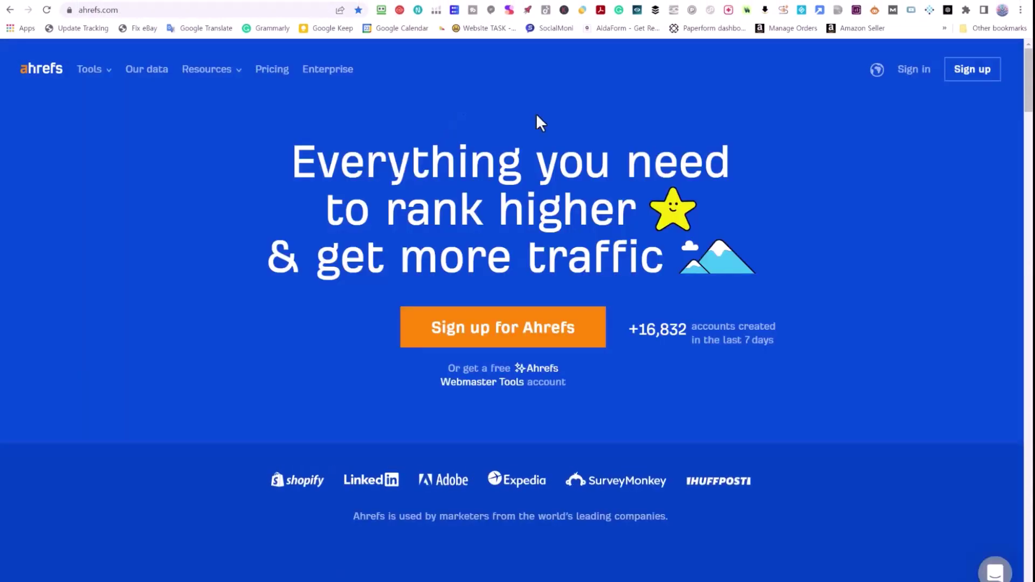
scroll(542, 118, down, 10)
scroll(546, 261, down, 20)
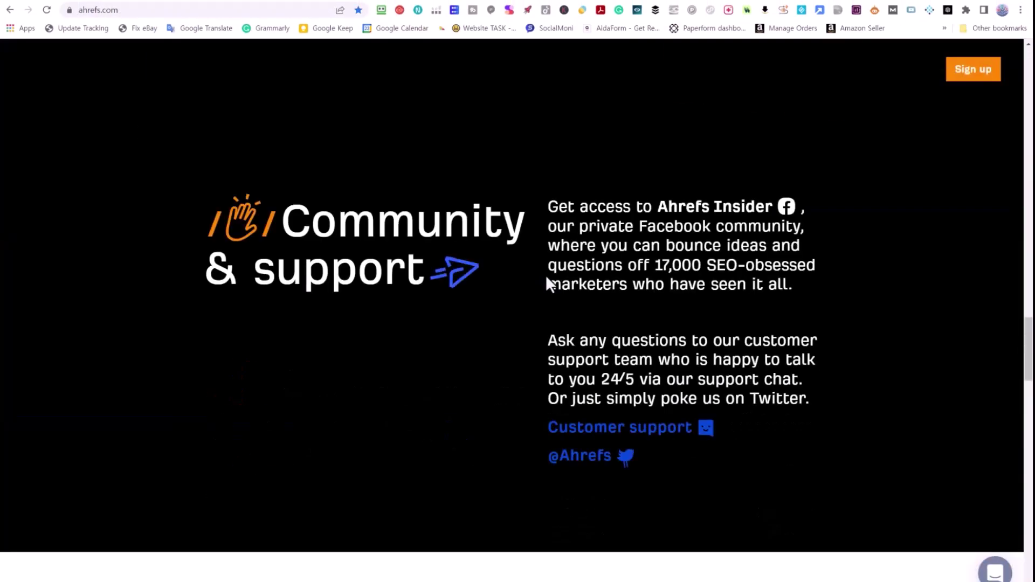